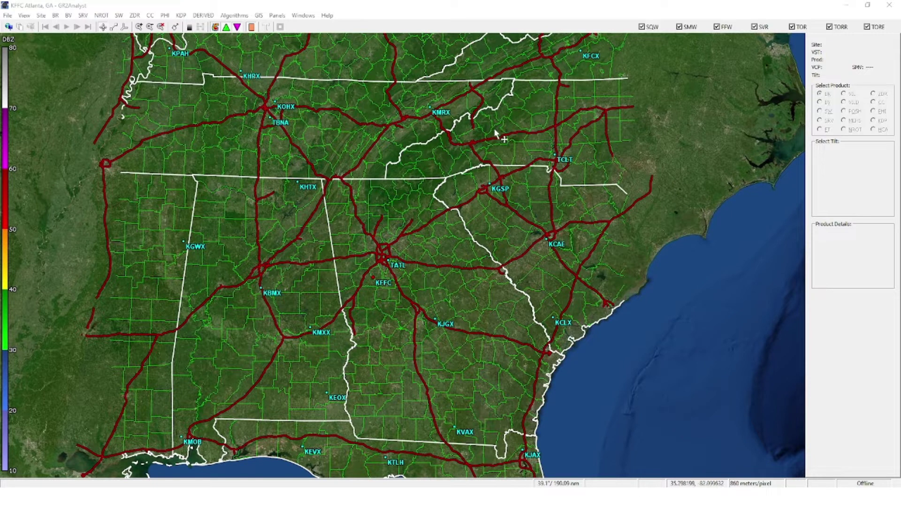
Split the radar display into four panels and centre the Southeast map in them.
mouse_move(470, 389)
left_mouse_down()
mouse_move(438, 352)
mouse_move(492, 401)
mouse_move(460, 366)
mouse_move(488, 406)
mouse_move(476, 396)
left_mouse_up()
scroll(476, 384, "down", 6)
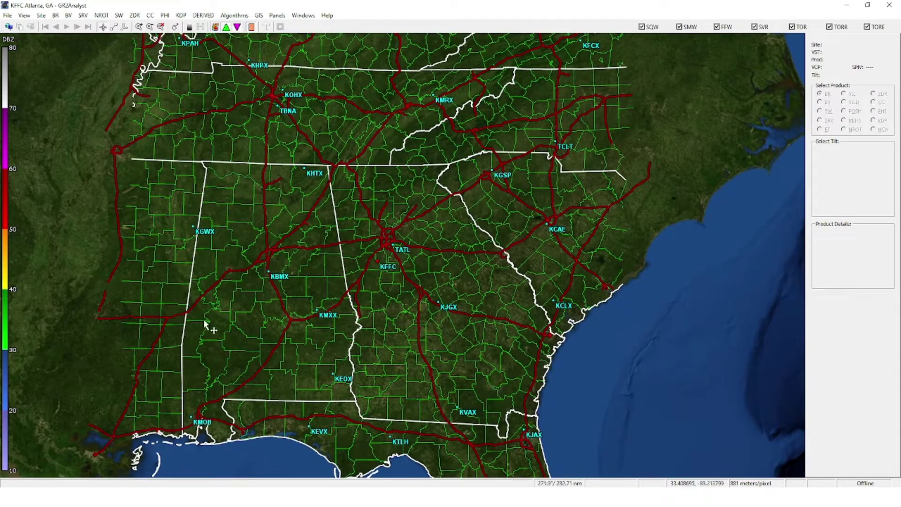
left_click_drag(93, 101, 120, 117)
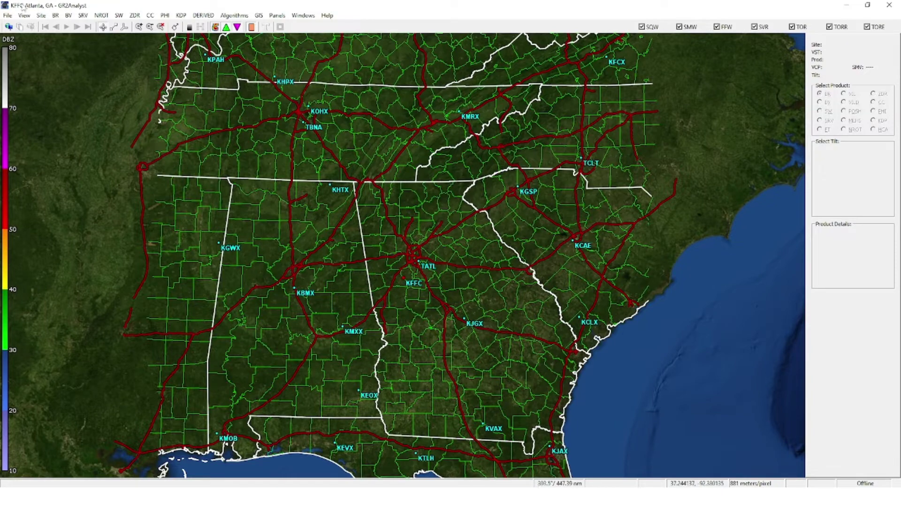
left_click(277, 16)
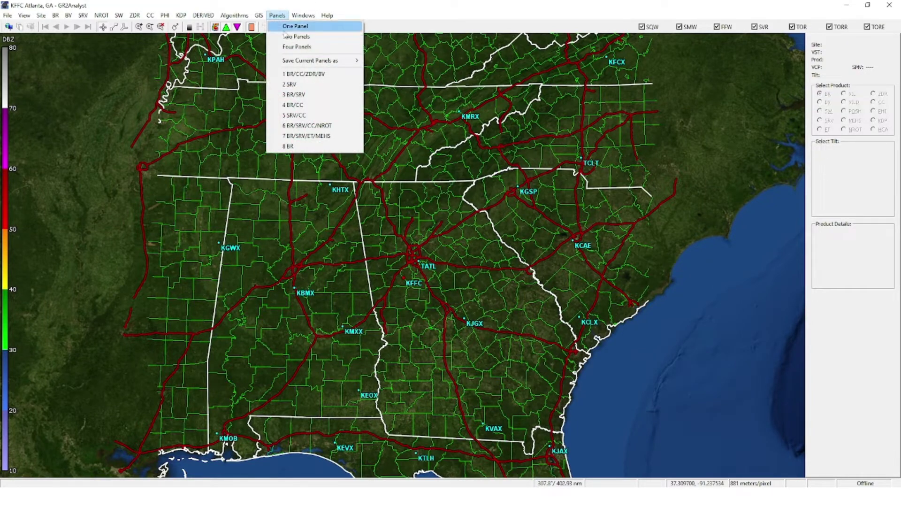
left_click(287, 46)
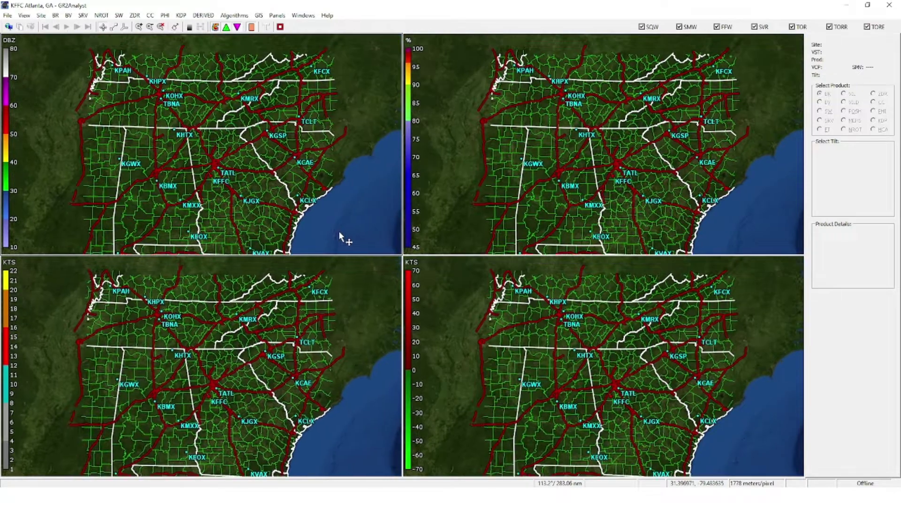
left_click_drag(338, 231, 338, 208)
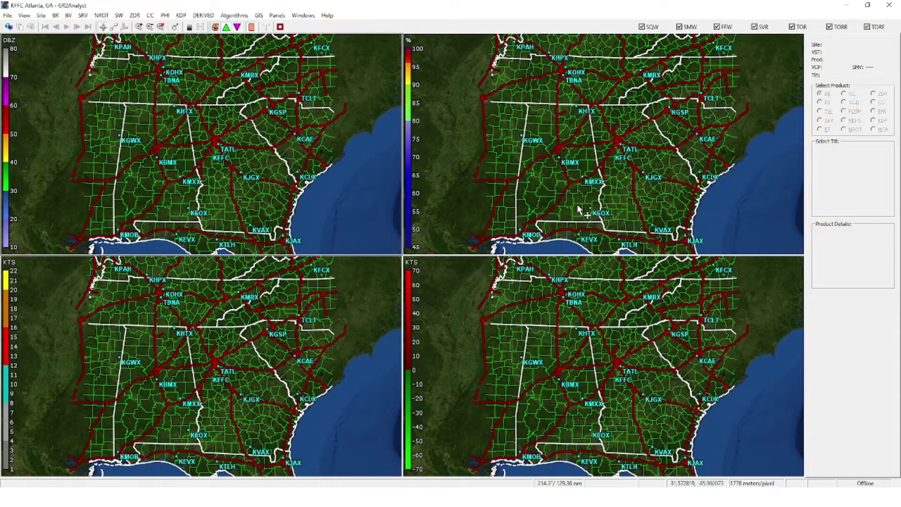
left_click_drag(580, 165, 586, 168)
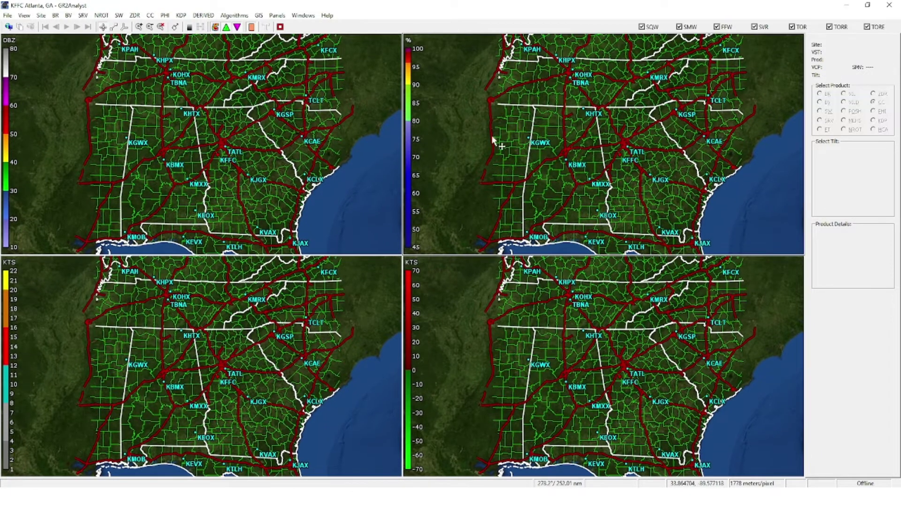
left_click(9, 18)
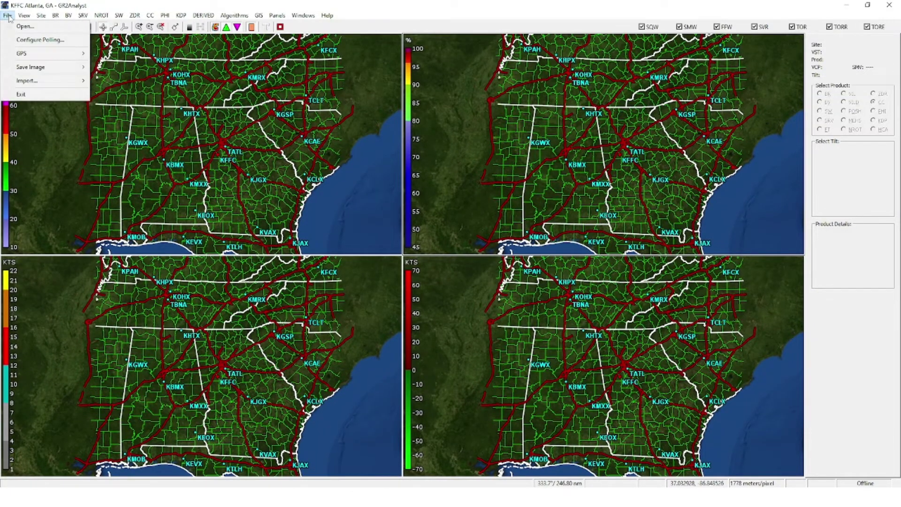
mouse_move(20, 21)
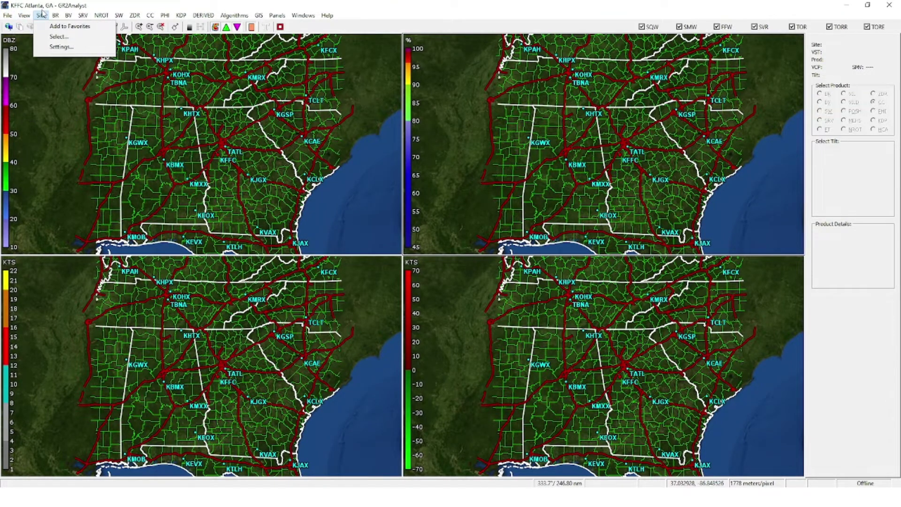
left_click(58, 36)
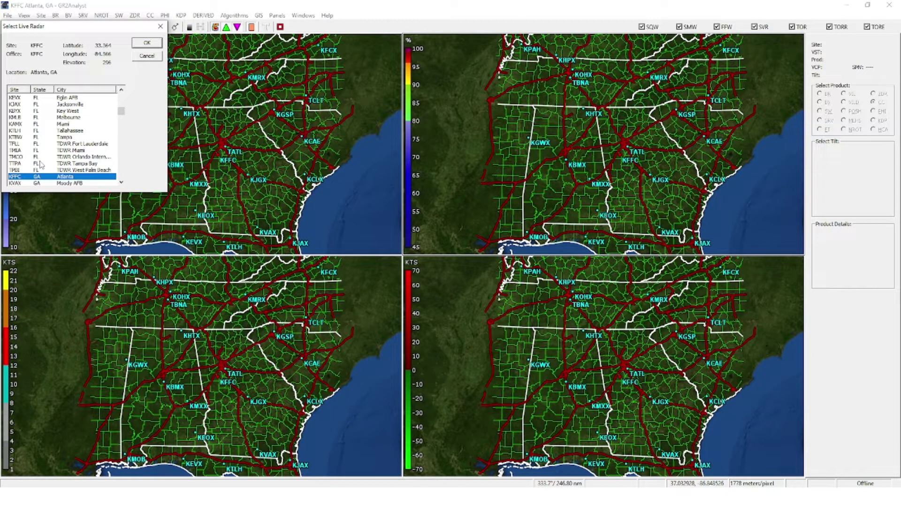
scroll(40, 164, "down", 5)
scroll(41, 164, "down", 1)
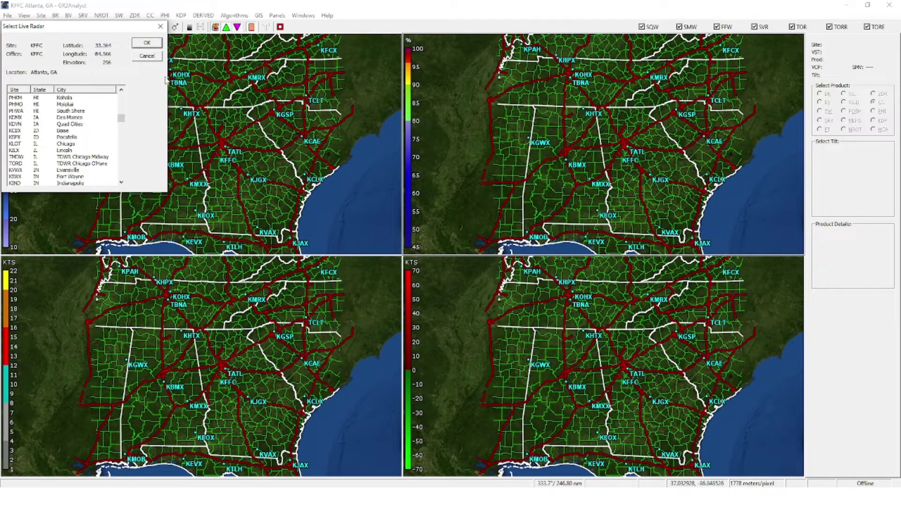
left_click(160, 26)
Set the live radar site to KTBW Tampa, FL.
left_click(41, 15)
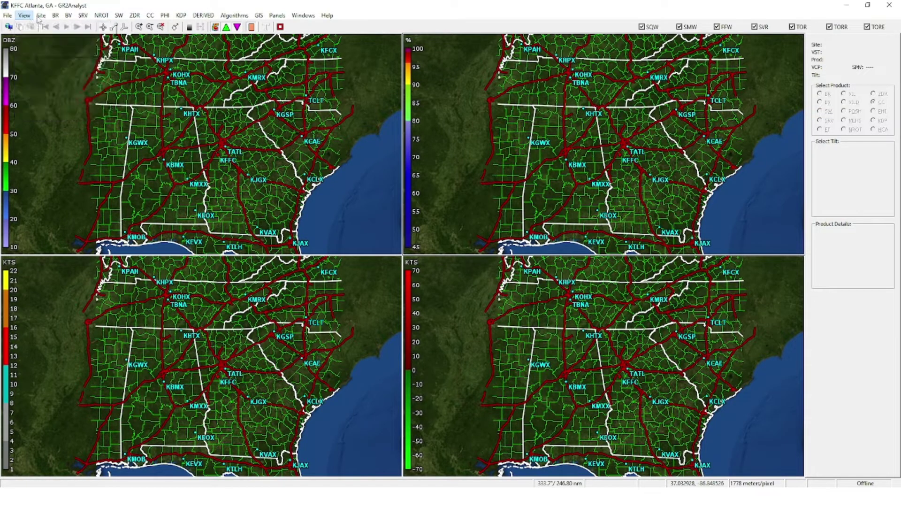
left_click(52, 36)
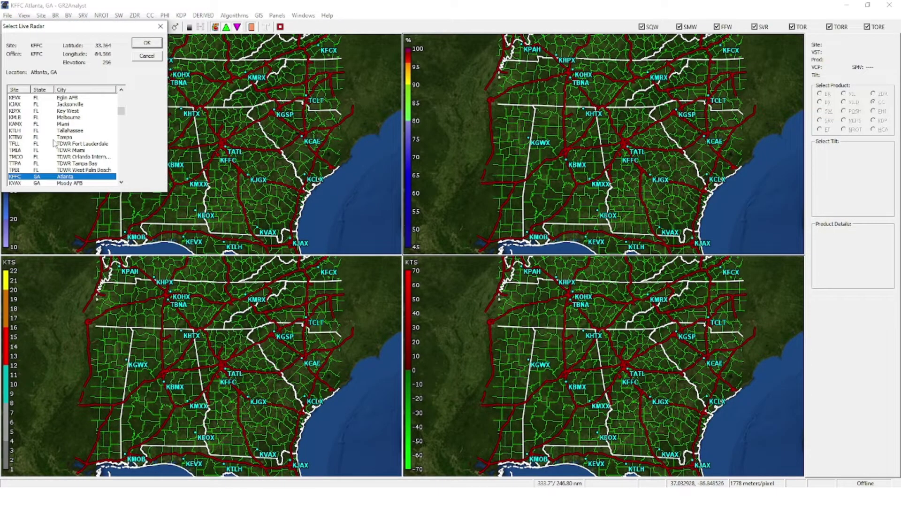
left_click(54, 170)
left_click(54, 164)
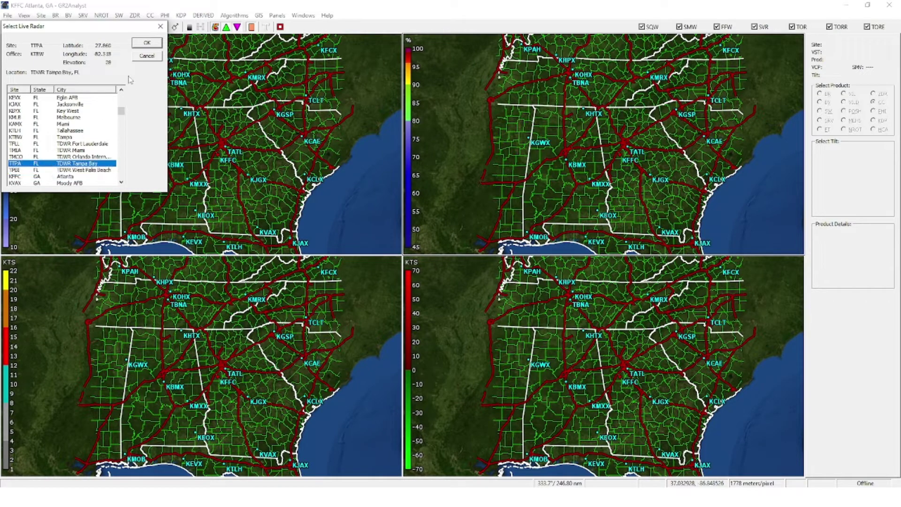
left_click(147, 42)
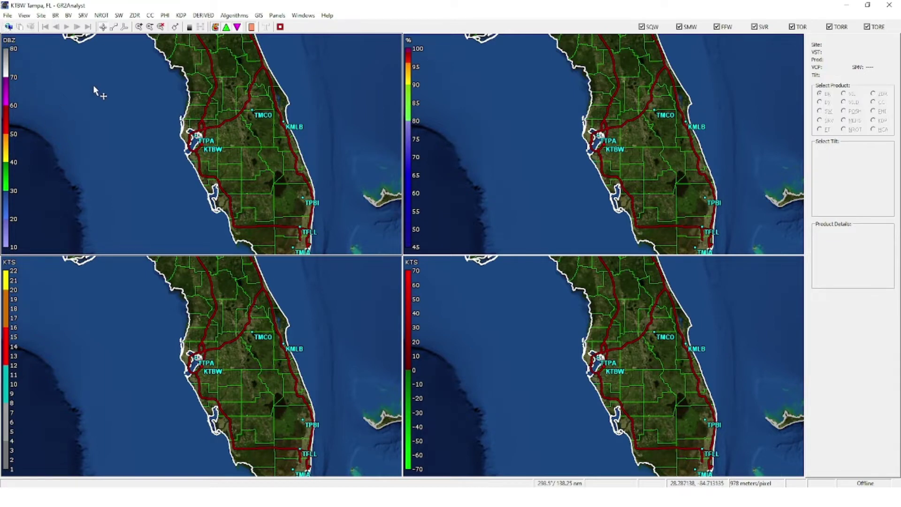
Review and accept the Level 2 polling configuration, and start downloading live data for the Tampa radar.
left_click_drag(94, 91, 128, 115)
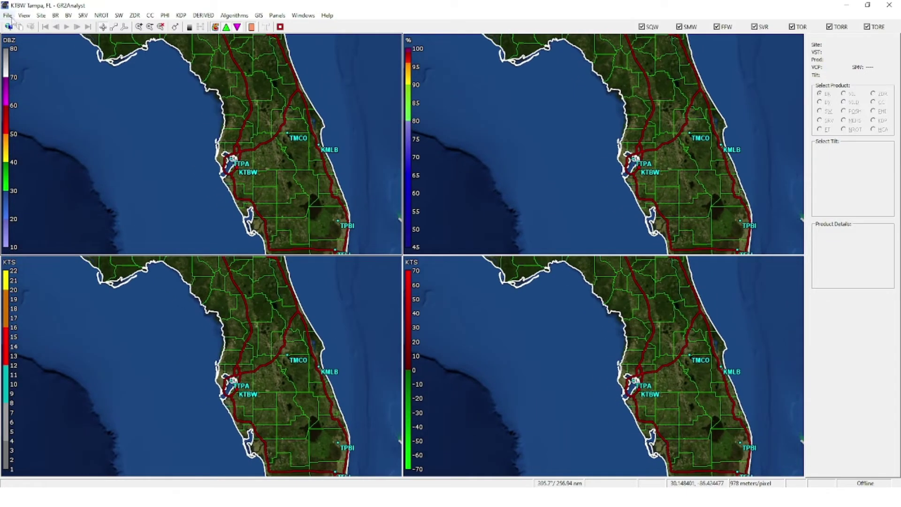
left_click(8, 16)
left_click(20, 38)
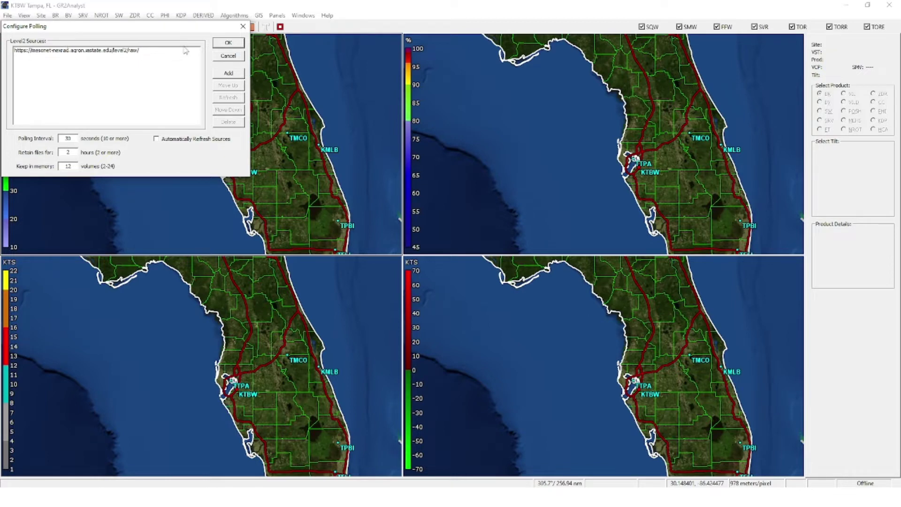
left_click(229, 43)
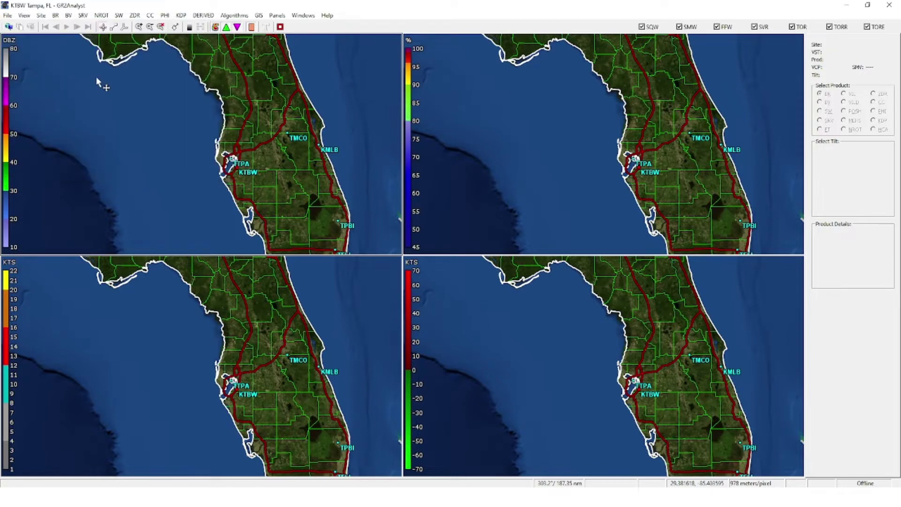
left_click(9, 27)
left_click_drag(149, 147, 165, 159)
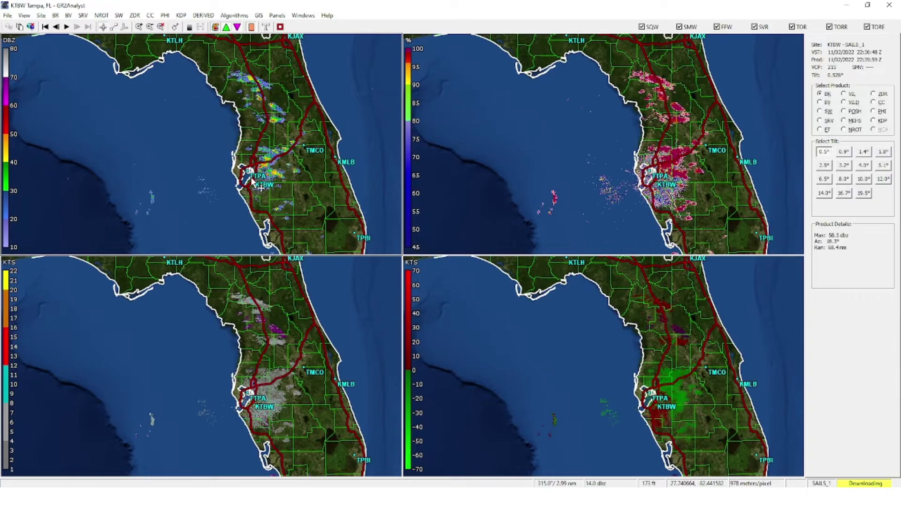
Open a 3D volume of the storm area just west of Mulberry and view the reflectivity from another angle.
scroll(291, 180, "up", 5)
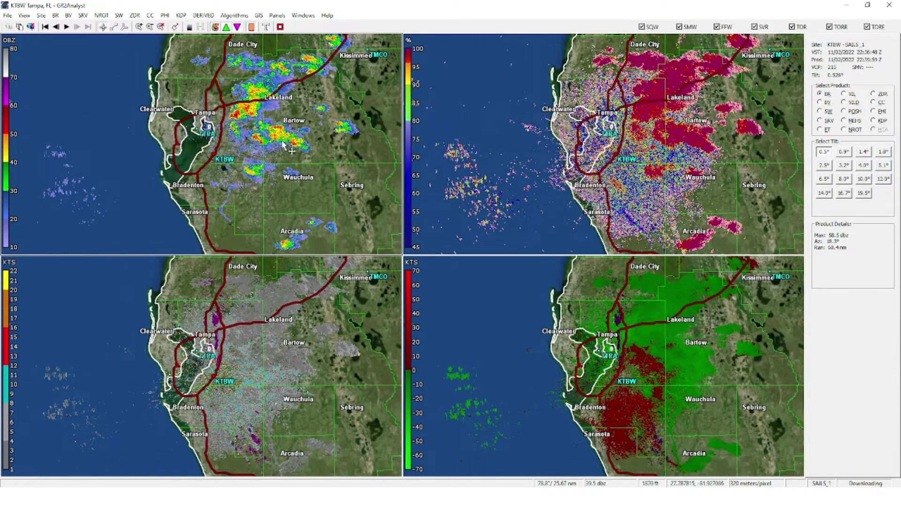
scroll(290, 180, "up", 2)
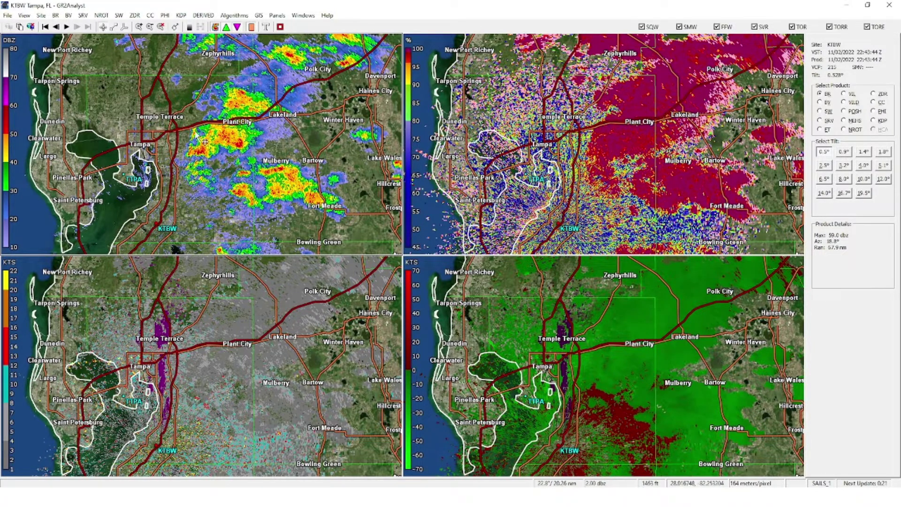
left_click(120, 16)
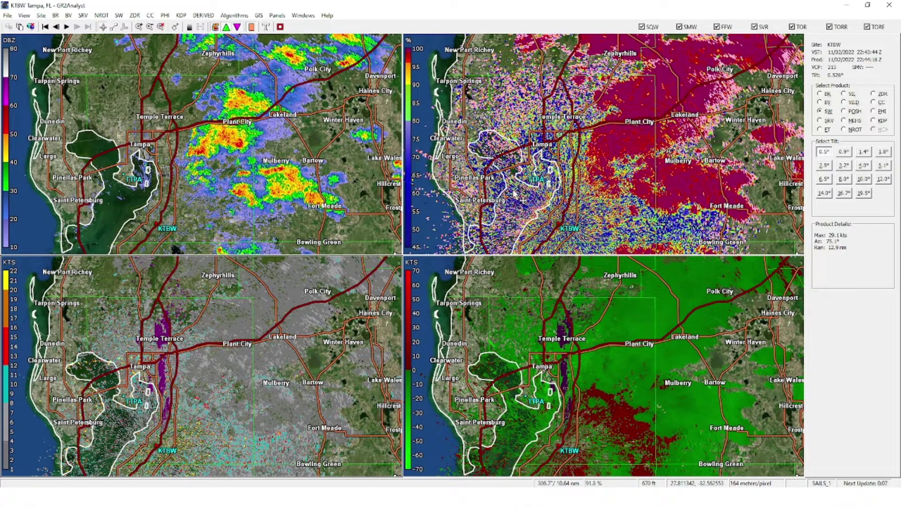
left_click_drag(193, 132, 219, 145)
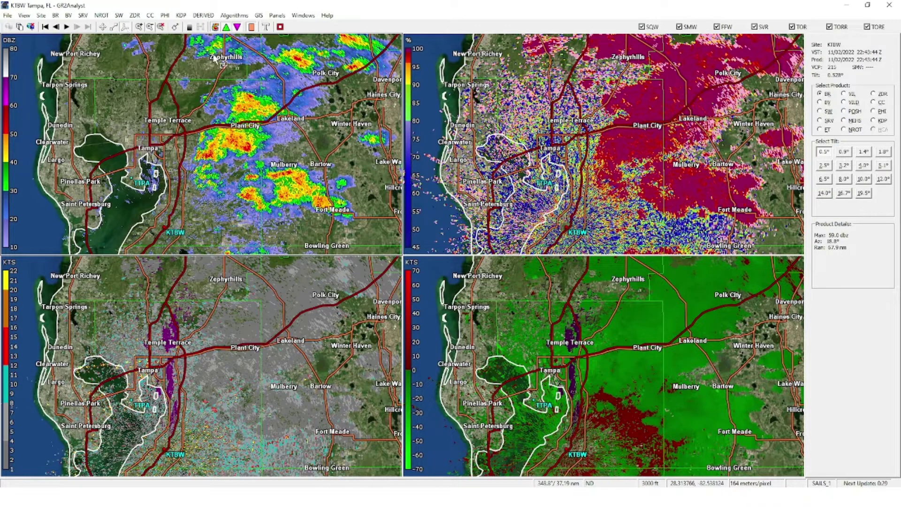
left_click(284, 174)
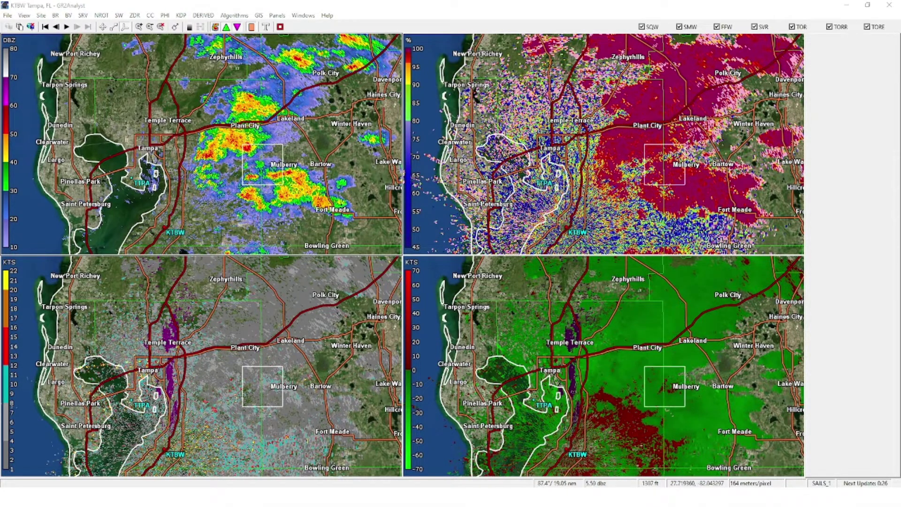
left_click_drag(637, 76, 442, 36)
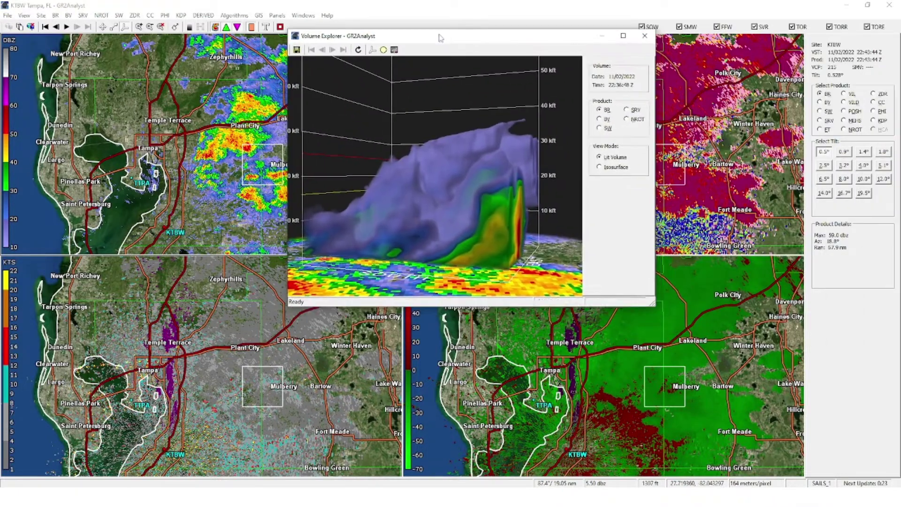
left_click_drag(554, 242, 608, 121)
Show base velocity (BV) in the 3D volume, inspect it from another side, and close the Volume Explorer.
left_click(599, 119)
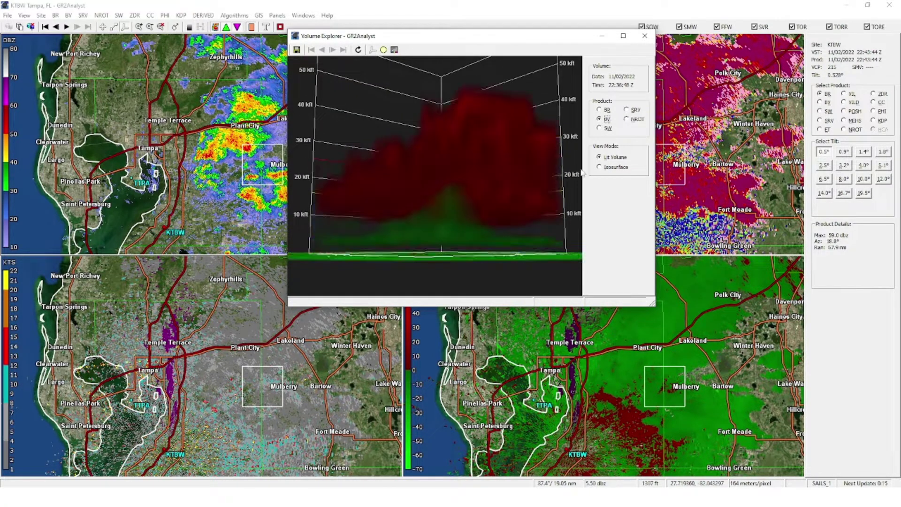
left_click_drag(508, 160, 433, 165)
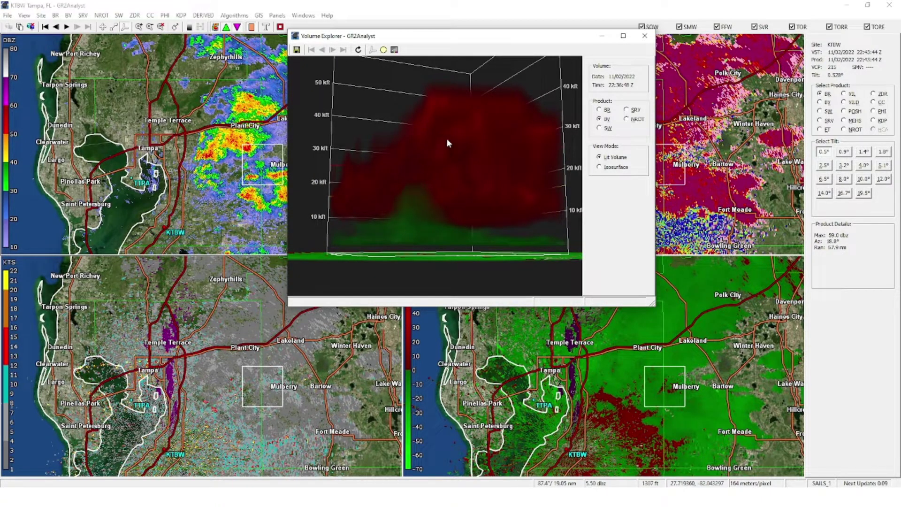
left_click(645, 35)
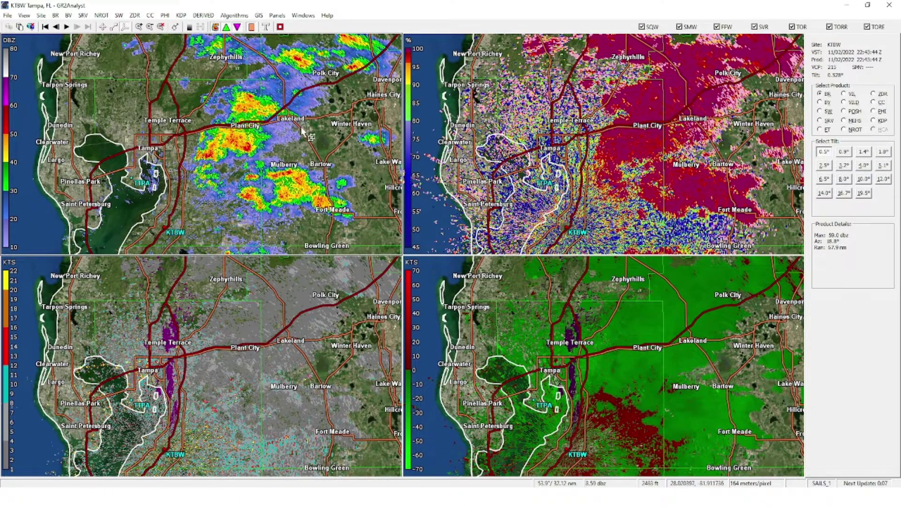
Cut a cross section from east of Tarpon Springs to between Temple Terrace and Plant City, and maximize its window.
left_click(113, 27)
left_click_drag(80, 88, 209, 115)
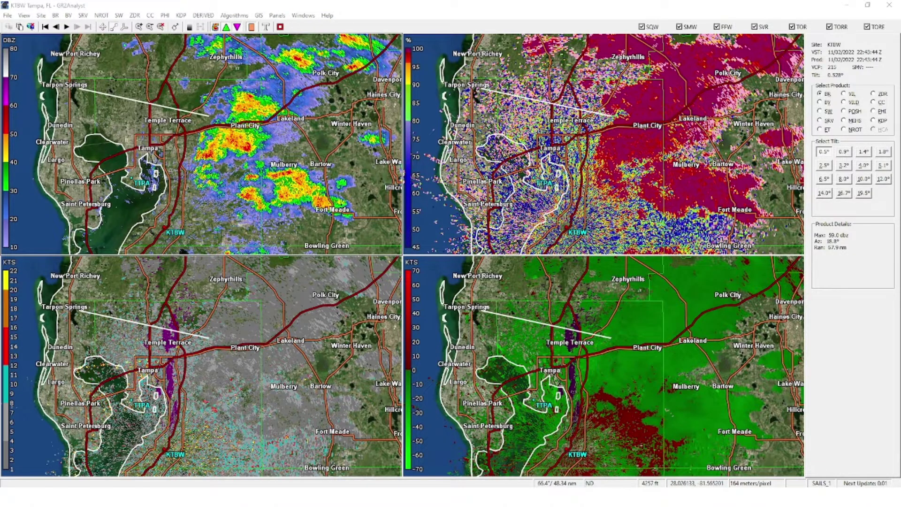
left_click_drag(738, 70, 468, 60)
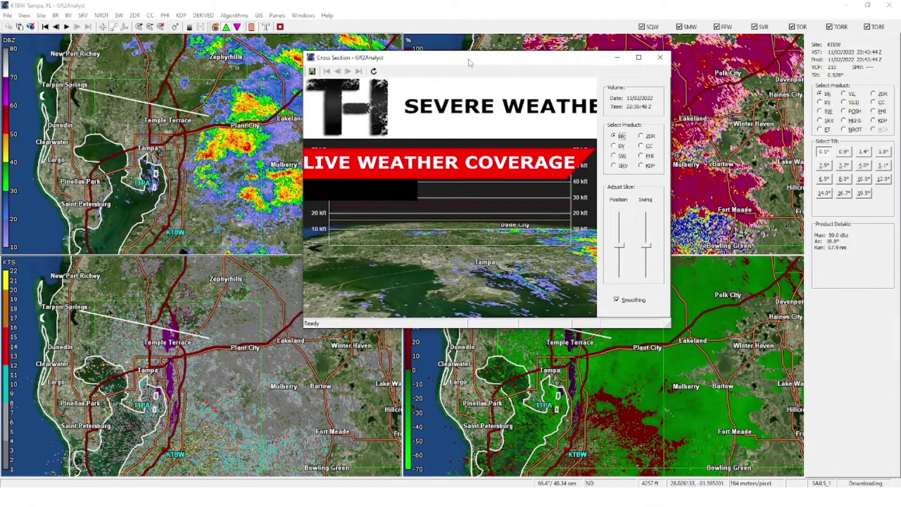
left_click(641, 68)
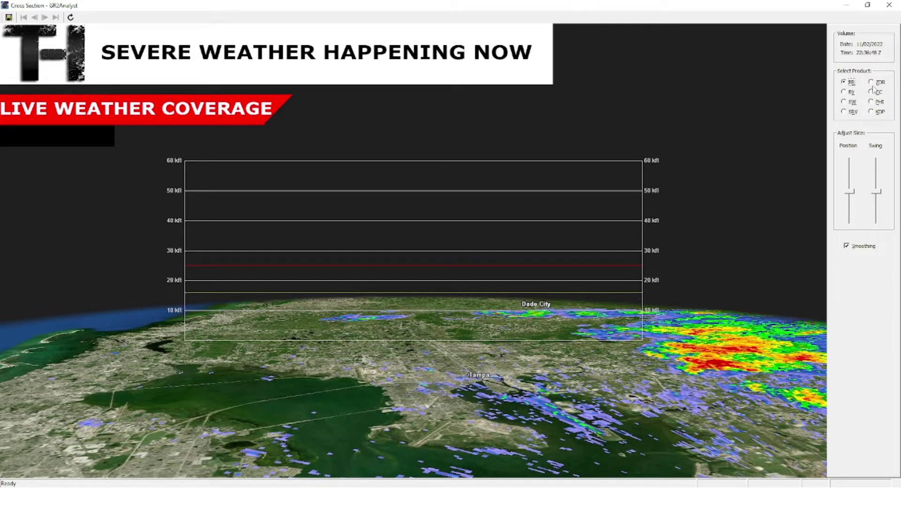
Show base velocity (BV) in the cross section, inspect the slice from the opposite side, and close it.
left_click(844, 92)
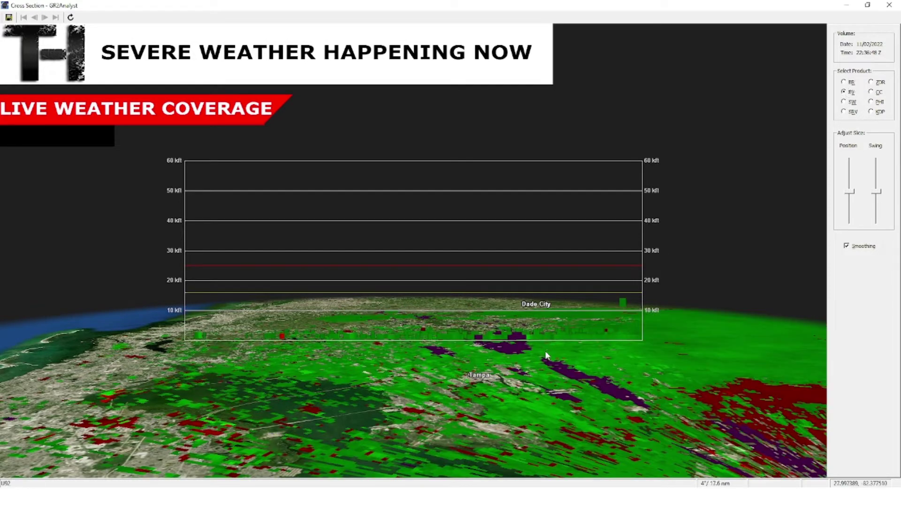
left_click_drag(542, 358, 382, 236)
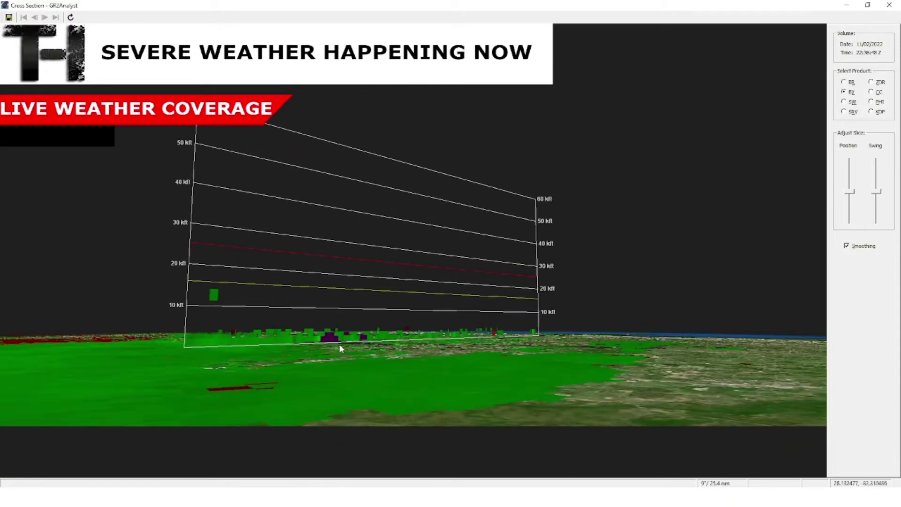
left_click(888, 5)
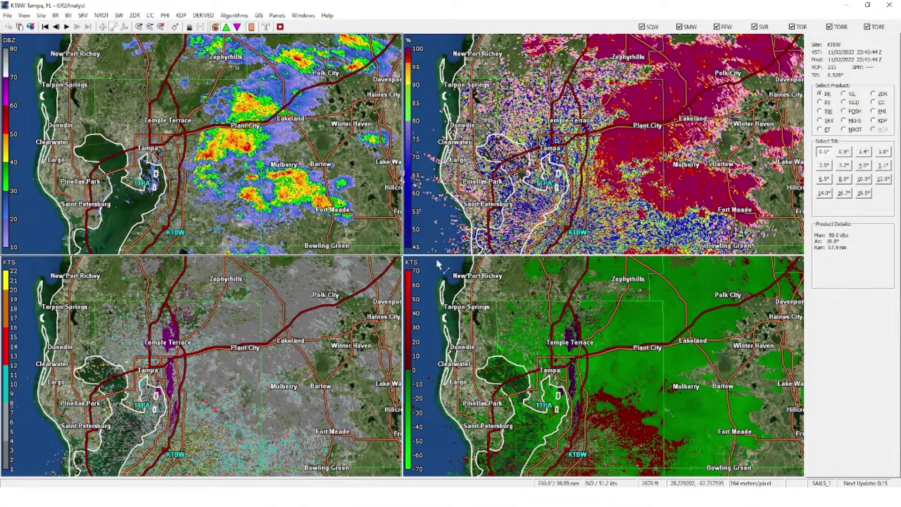
Change the spectrum width panel to base reflectivity (BR) and the original reflectivity panel to ZDR.
left_click(290, 323)
left_click(820, 94)
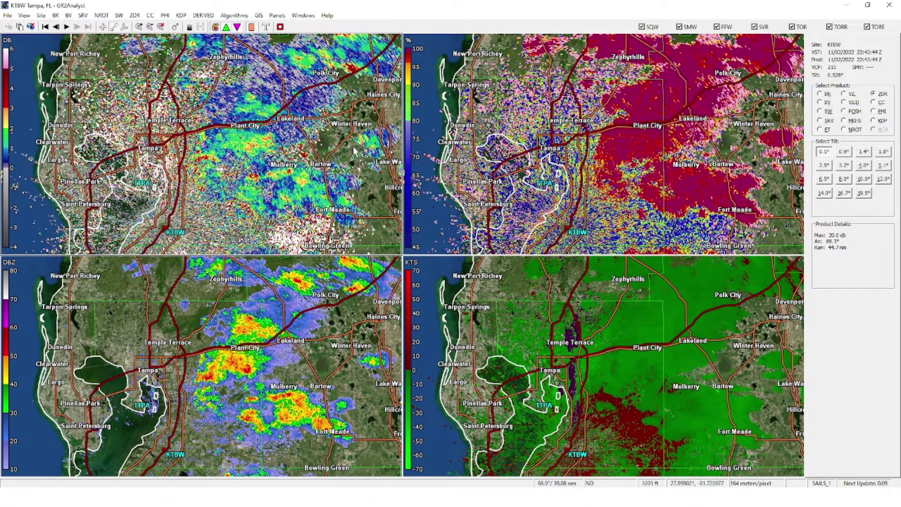
left_click_drag(352, 148, 357, 131)
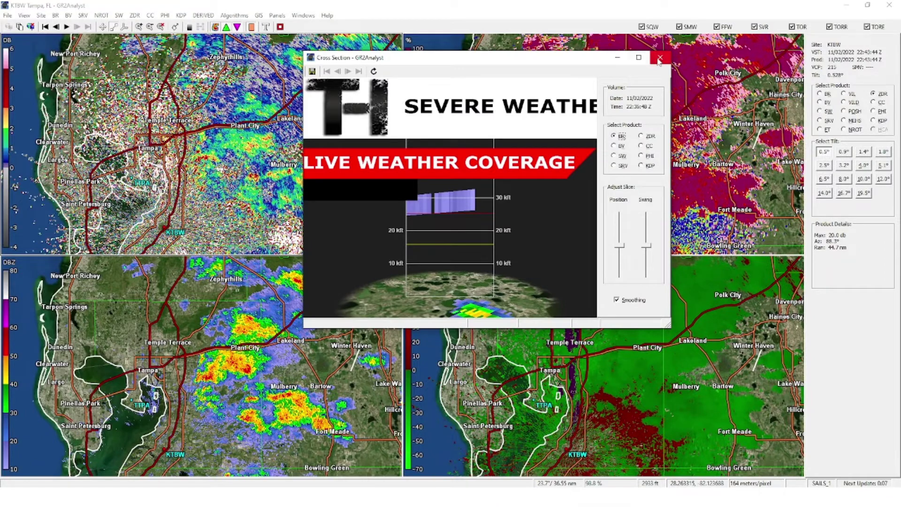
Close the open cross section, cut a new one from near Clearwater to between Lakeland and Mulberry, and close its window.
left_click(660, 57)
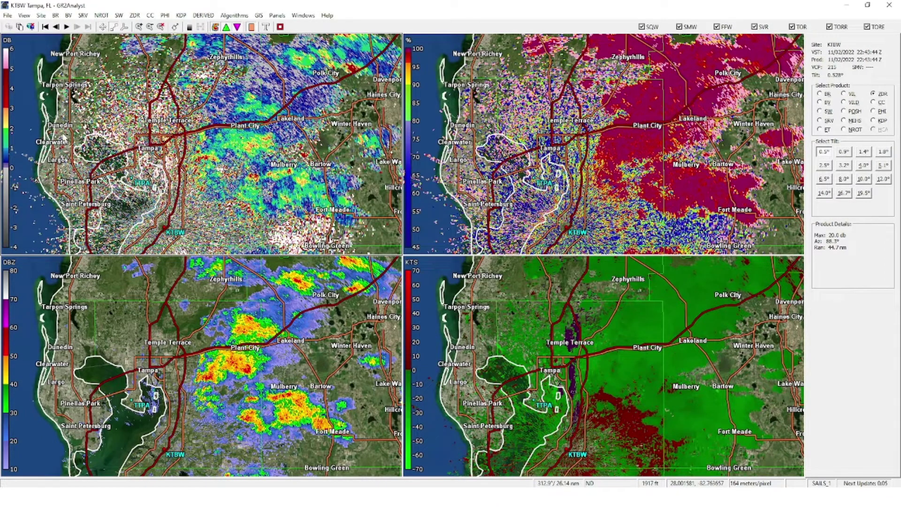
left_click_drag(64, 135, 288, 140)
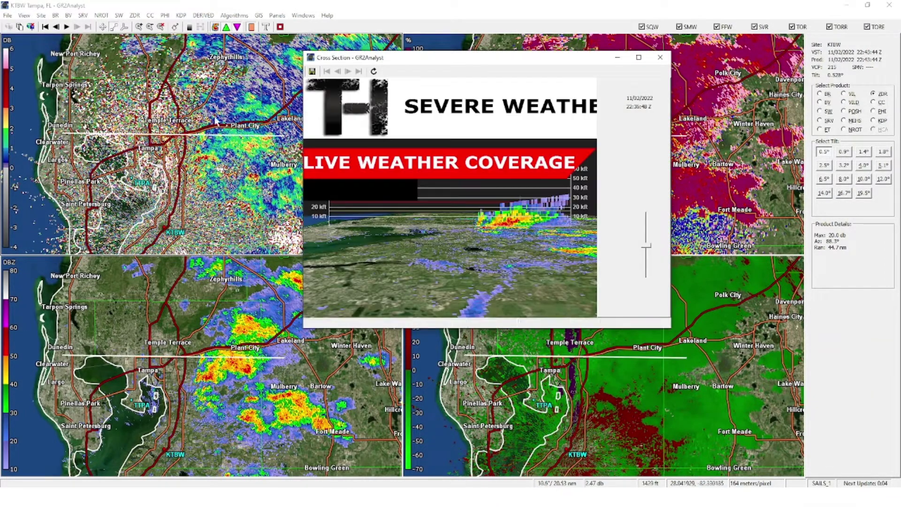
left_click(660, 58)
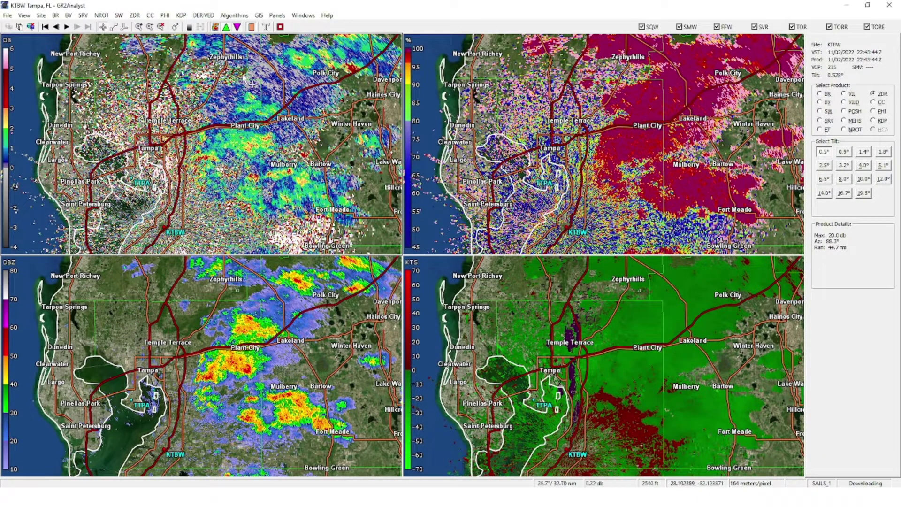
Play the radar loop over the area from Tampa to Bay Lake and pause it.
left_click_drag(207, 350, 210, 327)
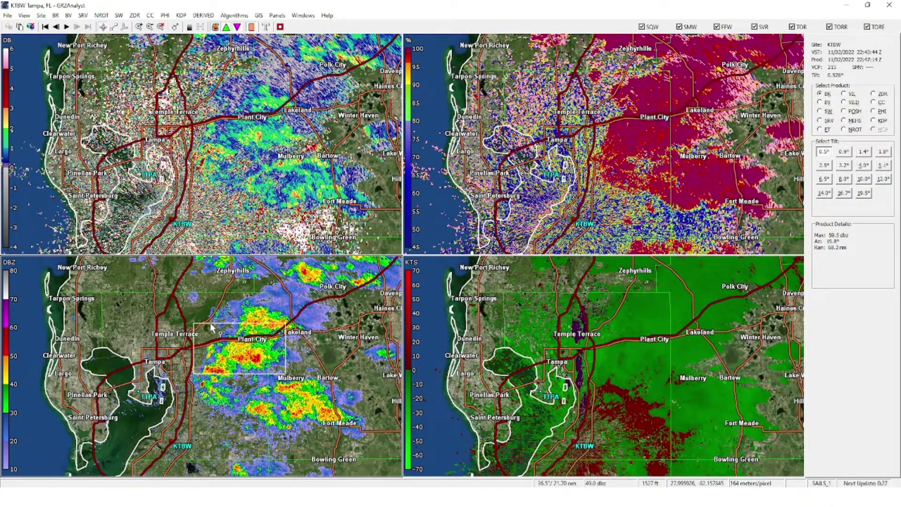
left_click(210, 323)
scroll(166, 366, "down", 5)
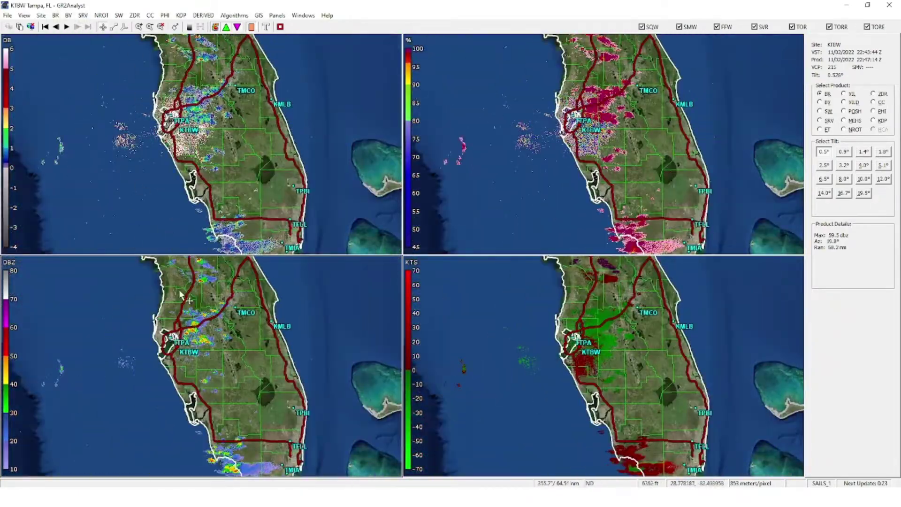
left_click_drag(180, 294, 205, 281)
scroll(206, 319, "up", 2)
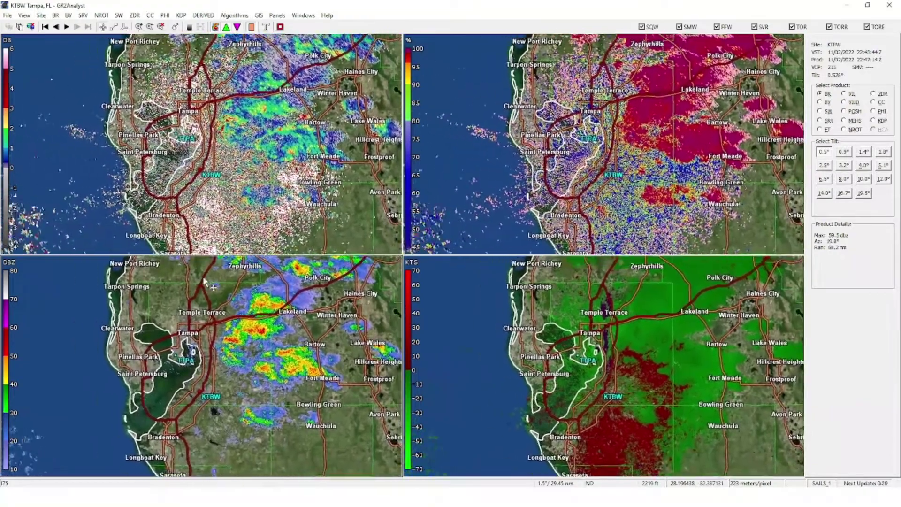
left_click_drag(362, 265, 298, 325)
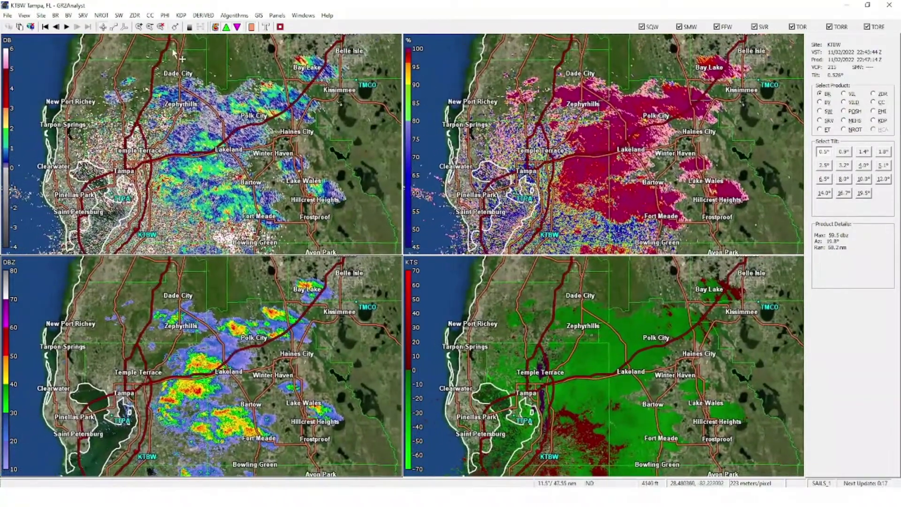
left_click(66, 28)
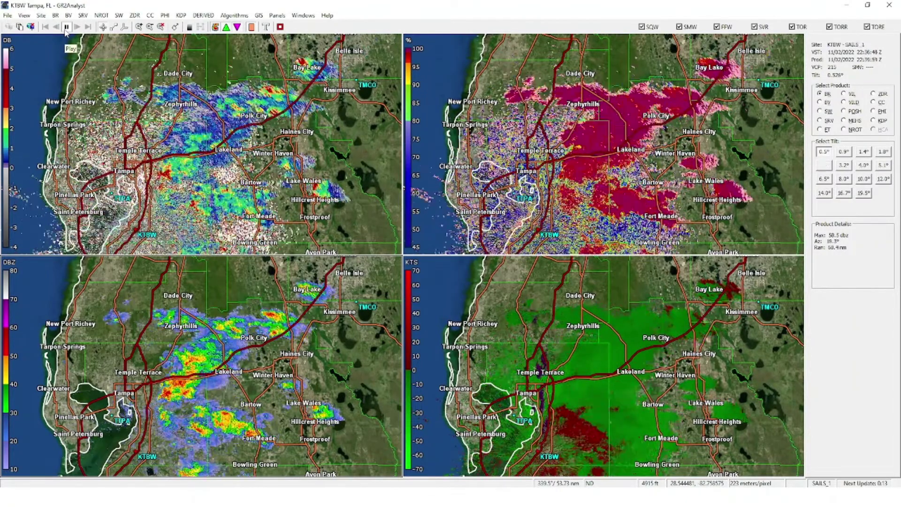
left_click(66, 28)
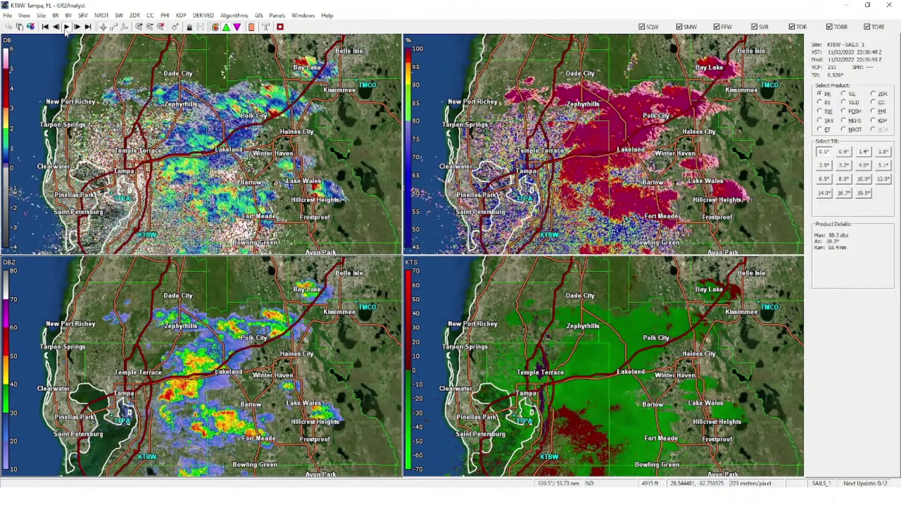
Turn on the precipitation-type coloring in the base reflectivity panel and switch it back off.
left_click(267, 27)
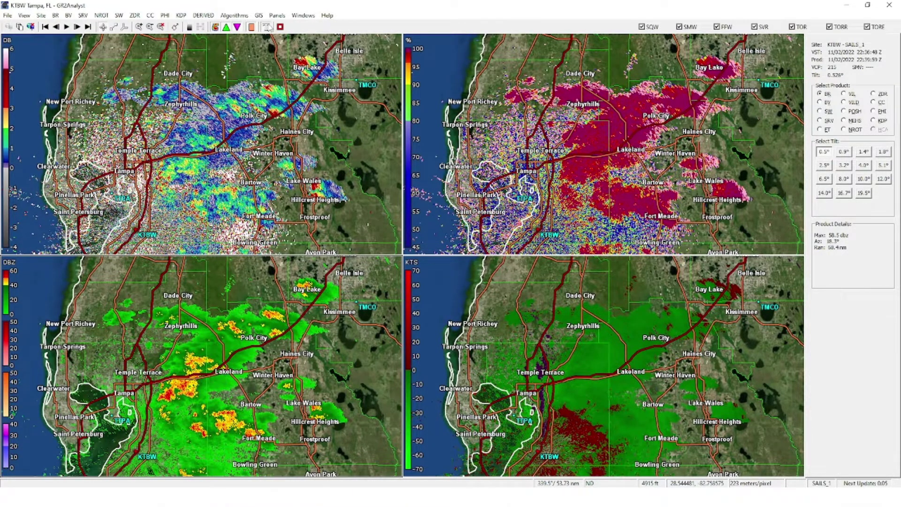
left_click(267, 27)
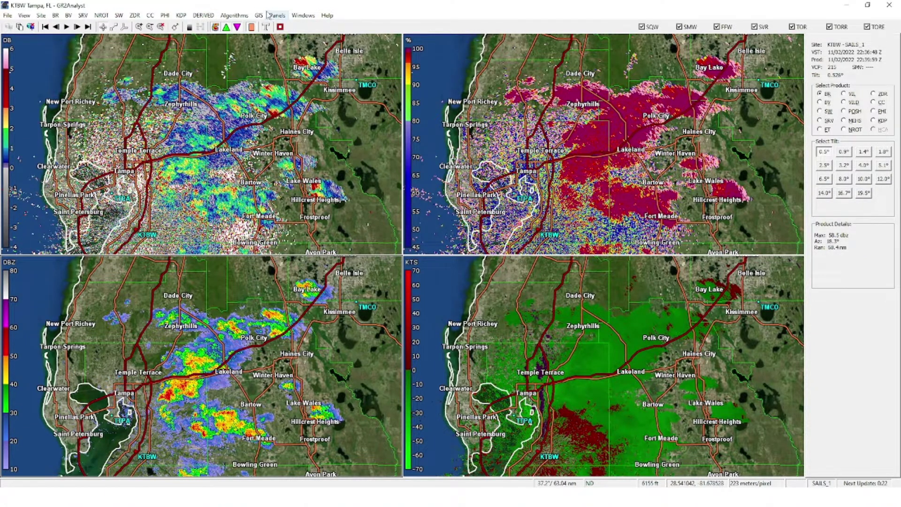
Show the Placefile Manager, start adding a placefile, and dismiss the Load Place File dialog without entering a file name.
left_click(313, 17)
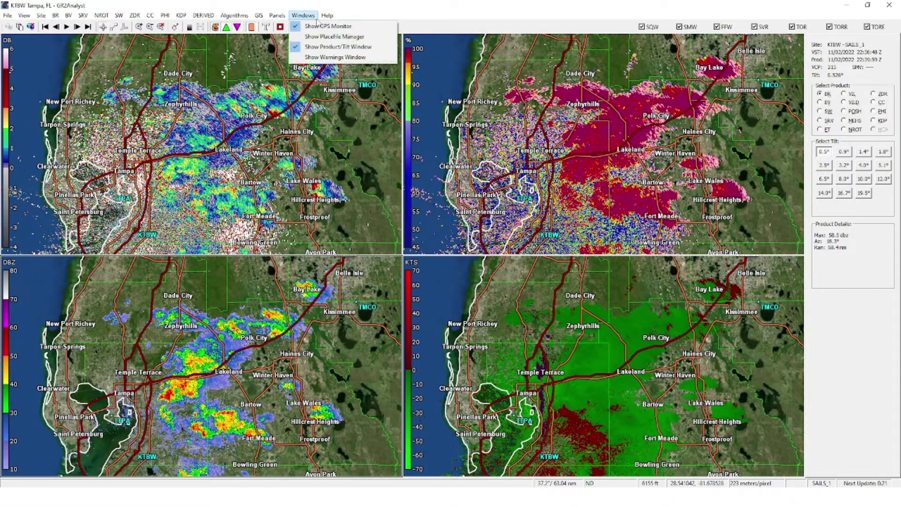
left_click(325, 37)
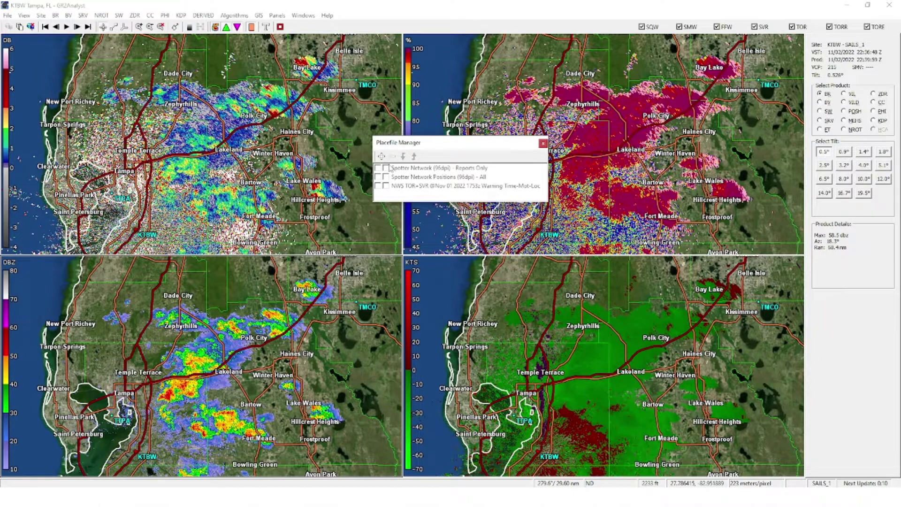
left_click(382, 156)
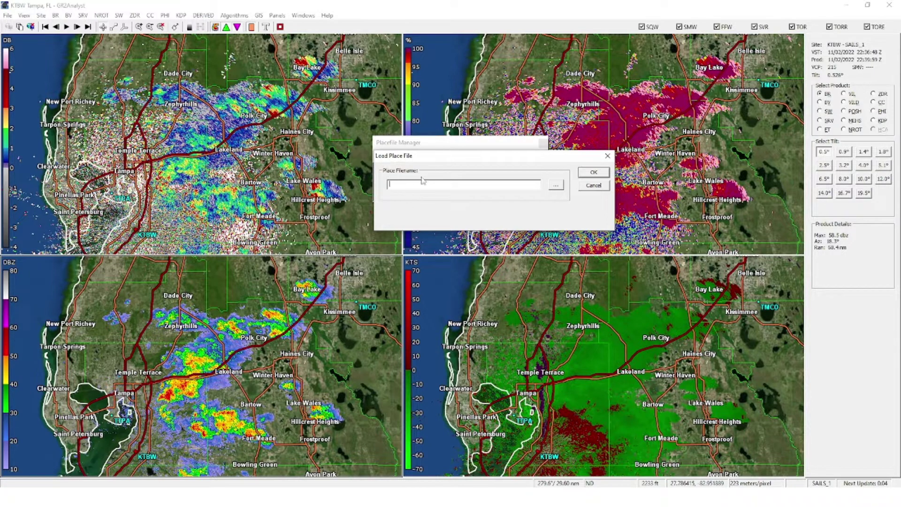
left_click(602, 172)
Enable the Spotter Network Reports Only, Spotter Network Positions - All, and NWS TOR+SVR warning placefiles and inspect them on the map.
left_click(378, 167)
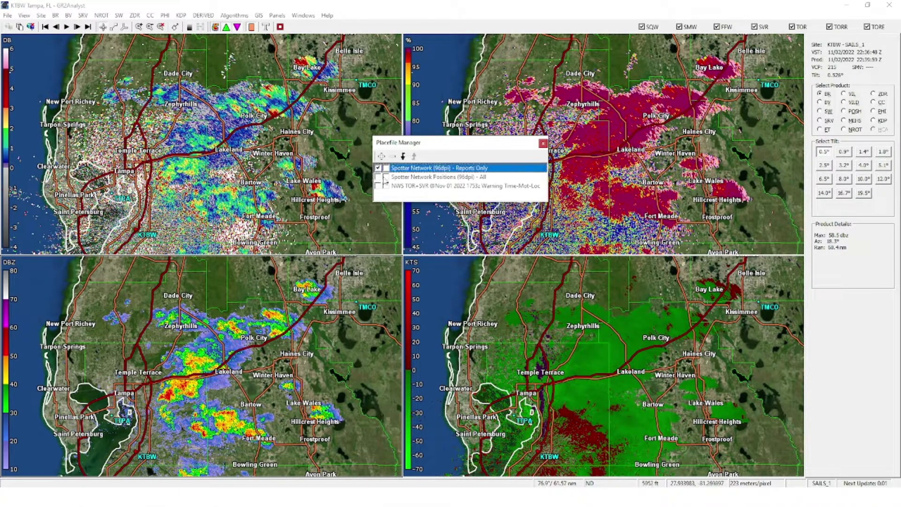
left_click(377, 176)
left_click(377, 185)
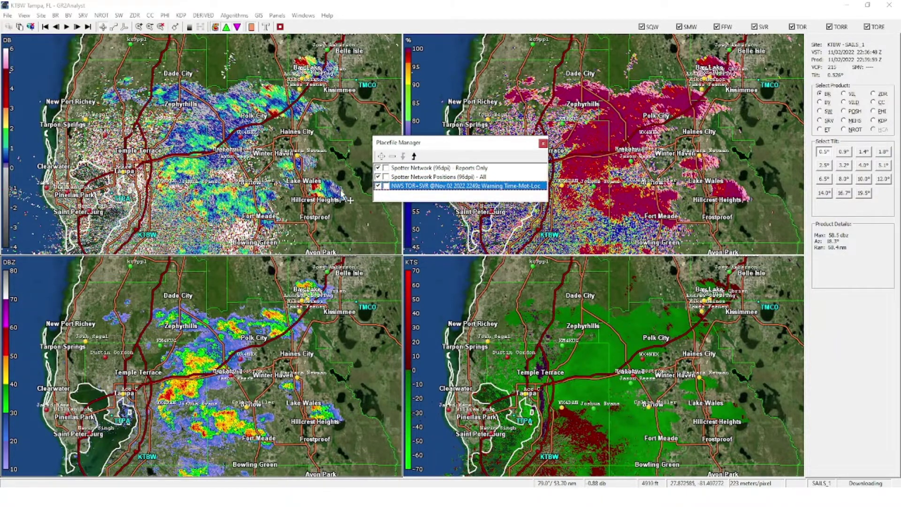
scroll(377, 192, "up", 2)
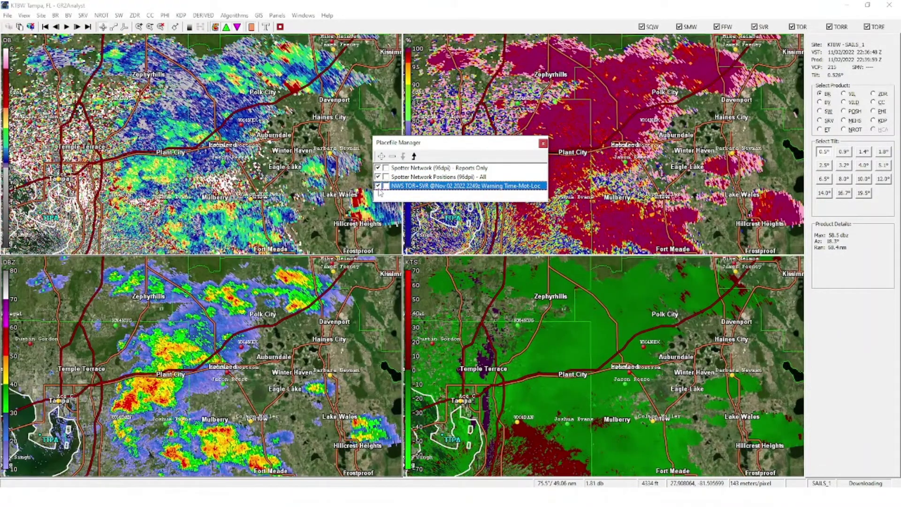
Turn off the NWS TOR+SVR and Reports Only placefiles, leaving only Spotter Network Positions - All on.
left_click(377, 185)
left_click(377, 176)
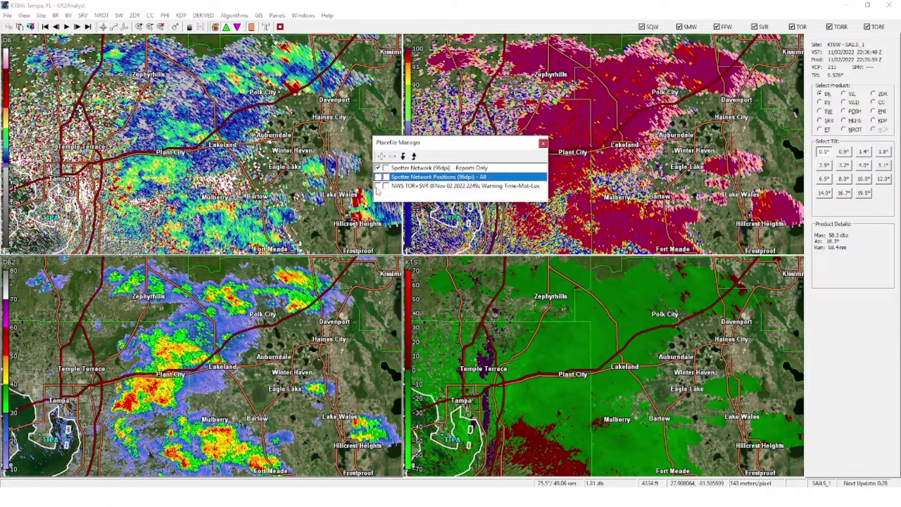
left_click(377, 177)
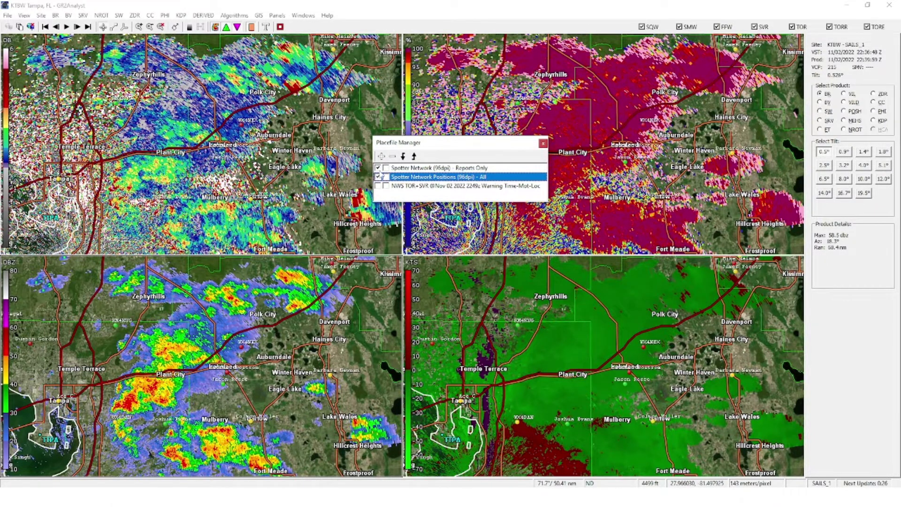
left_click(378, 167)
left_click_drag(295, 170, 315, 175)
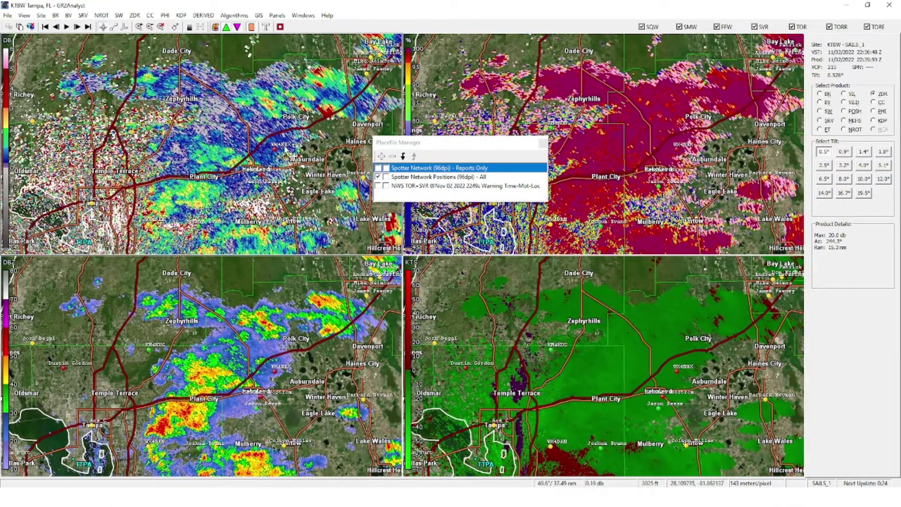
Turn off the Spotter Network Positions - All placefile and close the Placefile Manager.
mouse_move(279, 150)
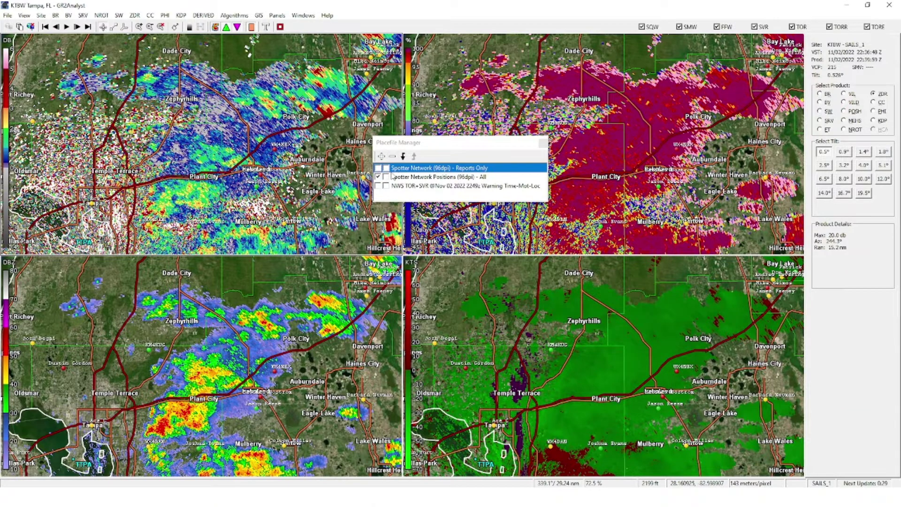
left_click(378, 177)
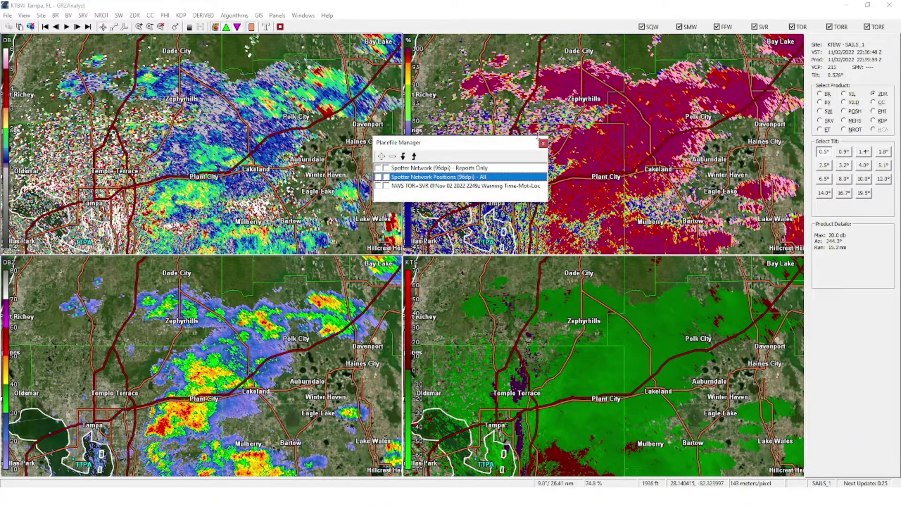
left_click(542, 142)
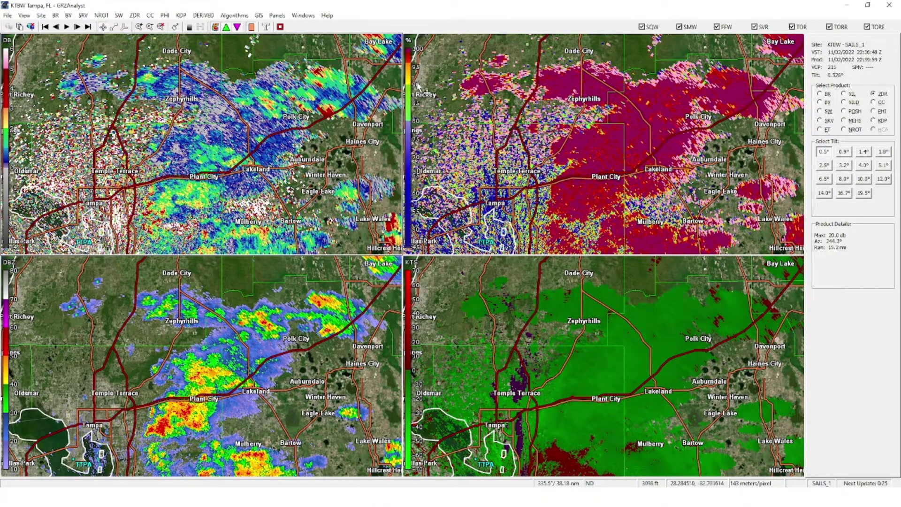
Review the available window display options, open the color table settings to view the BR category, and close them.
left_click(328, 16)
mouse_move(304, 18)
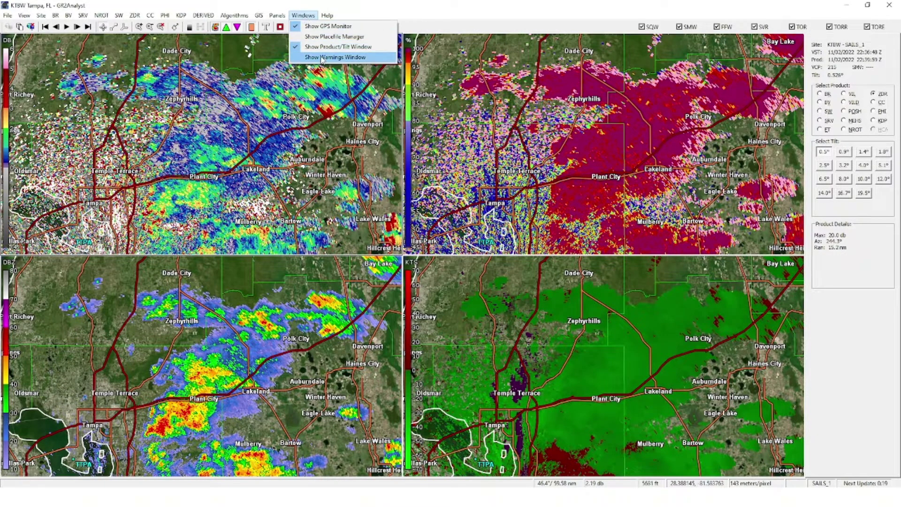
mouse_move(5, 15)
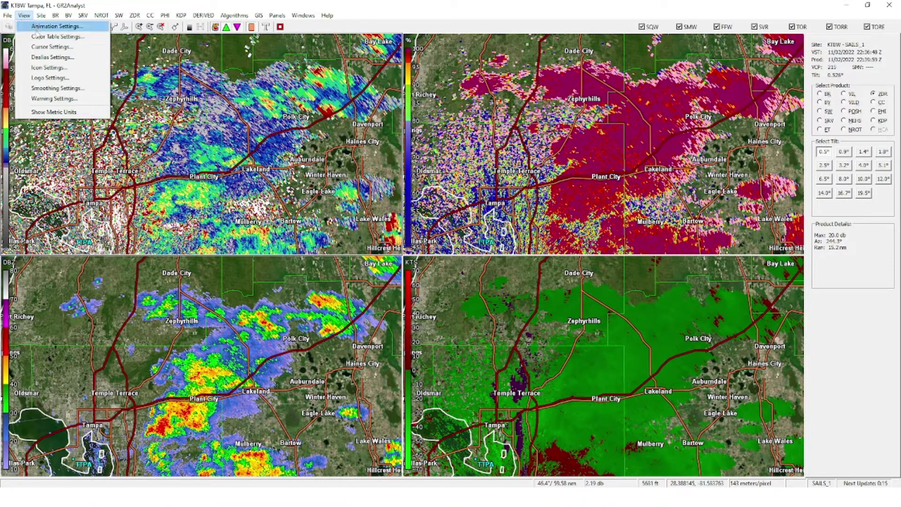
left_click(36, 37)
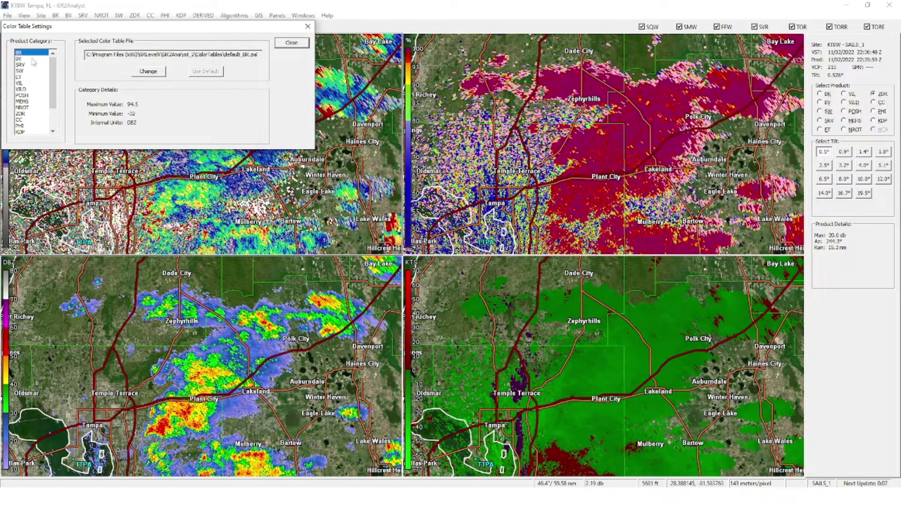
left_click(310, 29)
Examine the files assigned to the Volume, Pan and Hand cursors in the cursor settings, and close them.
left_click(8, 15)
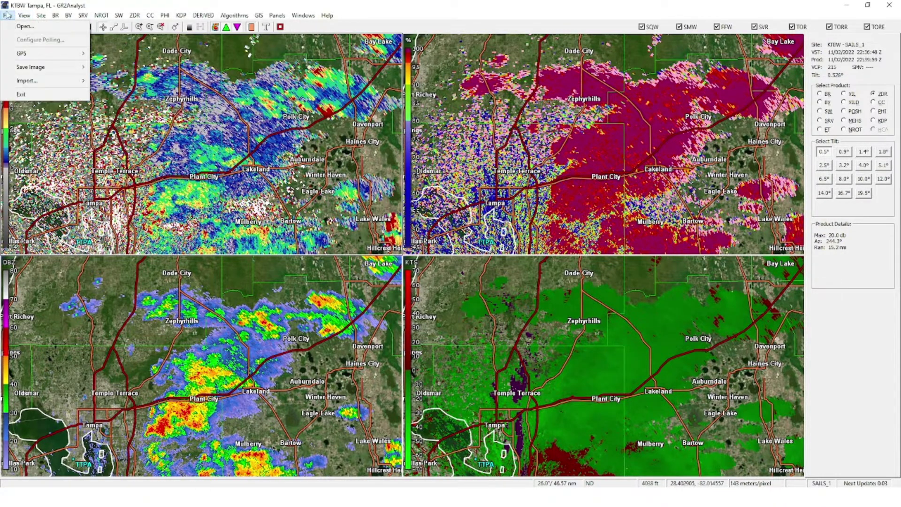
mouse_move(23, 15)
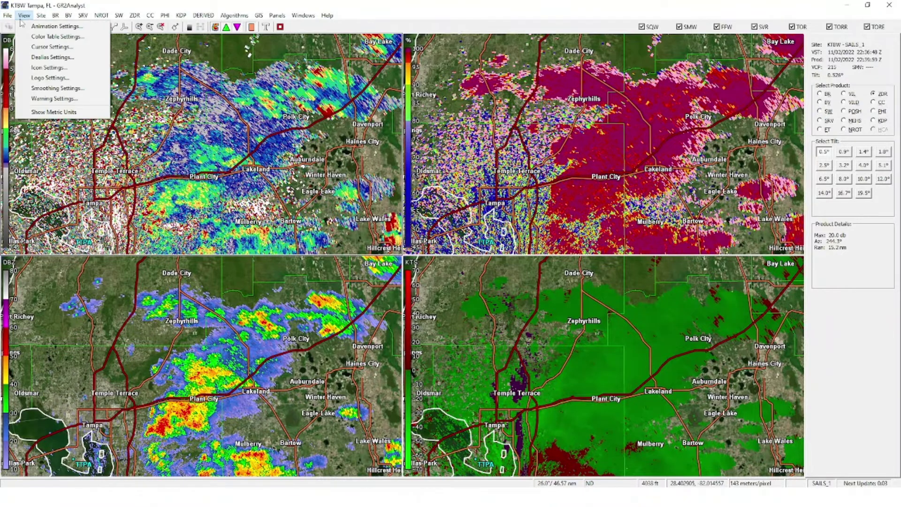
left_click(34, 47)
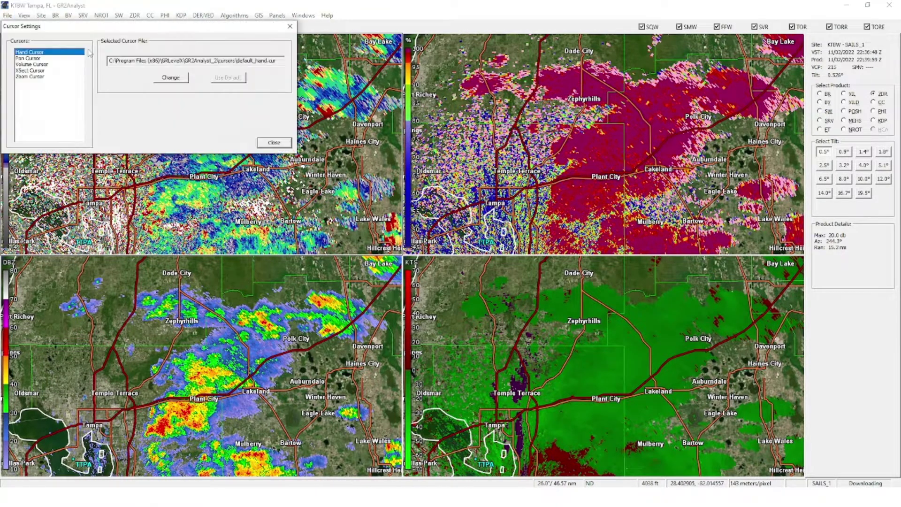
left_click(52, 64)
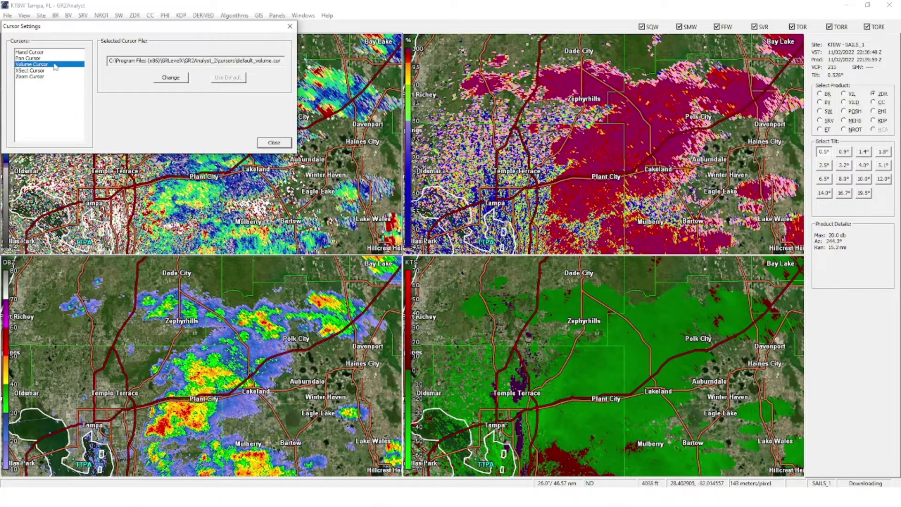
left_click(51, 59)
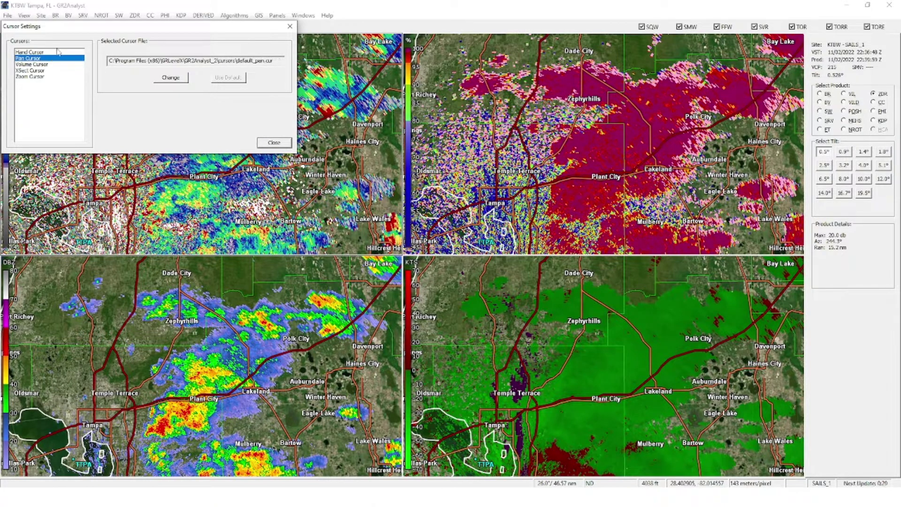
left_click(62, 52)
left_click(271, 141)
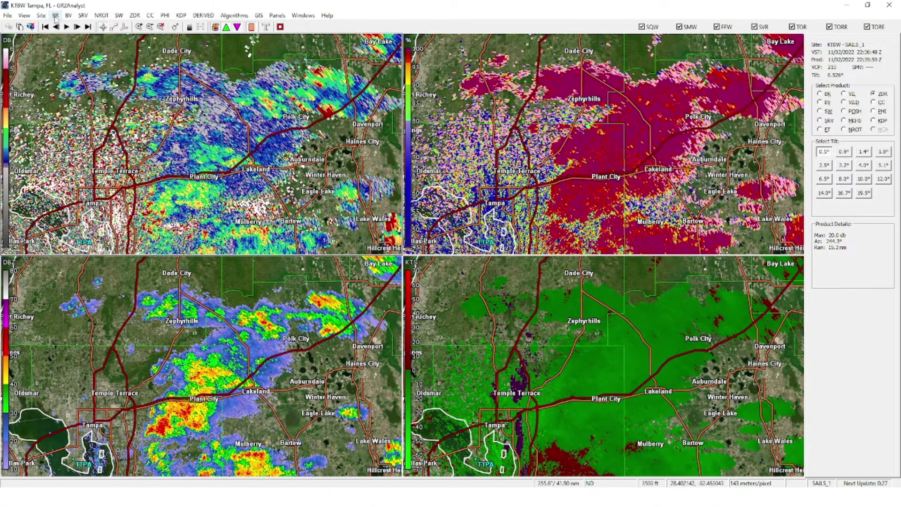
Try the NWS colors for the warning lines, set them back to GR colors, and confirm the warning settings.
left_click(24, 15)
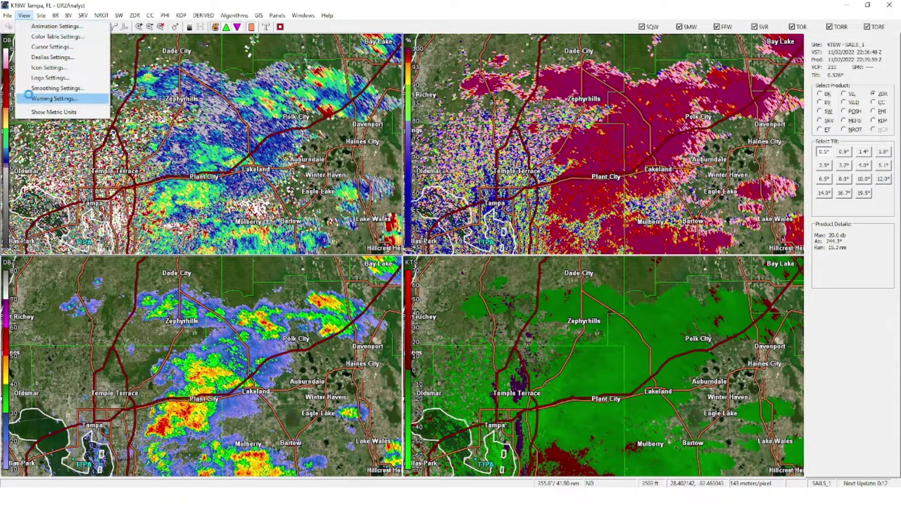
left_click(31, 98)
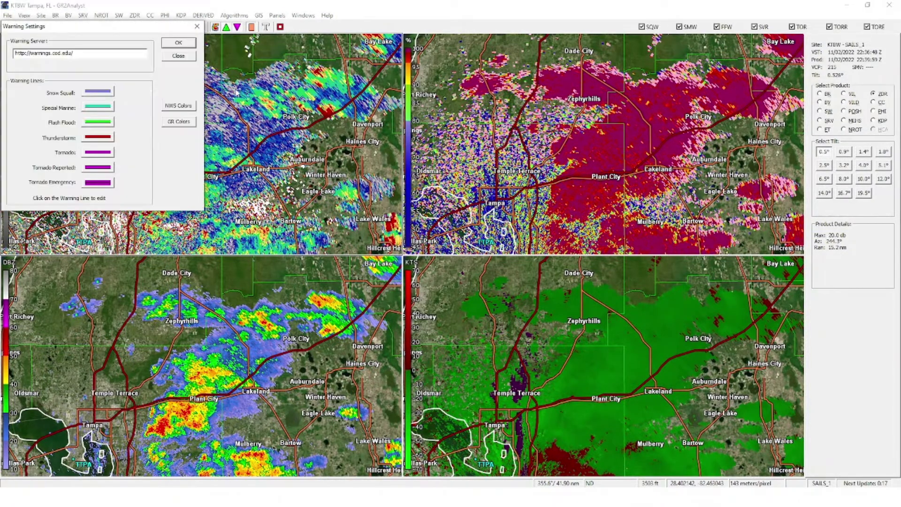
left_click(190, 121)
left_click(190, 106)
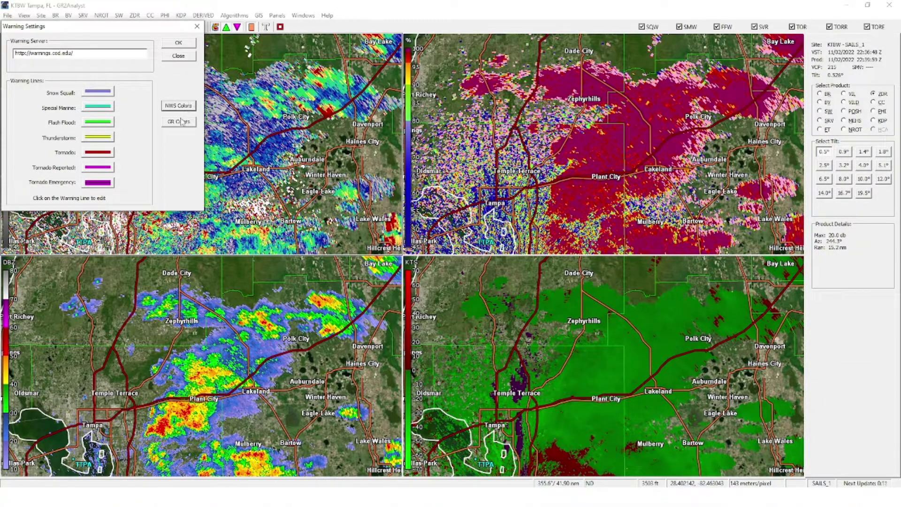
left_click(186, 122)
left_click(187, 41)
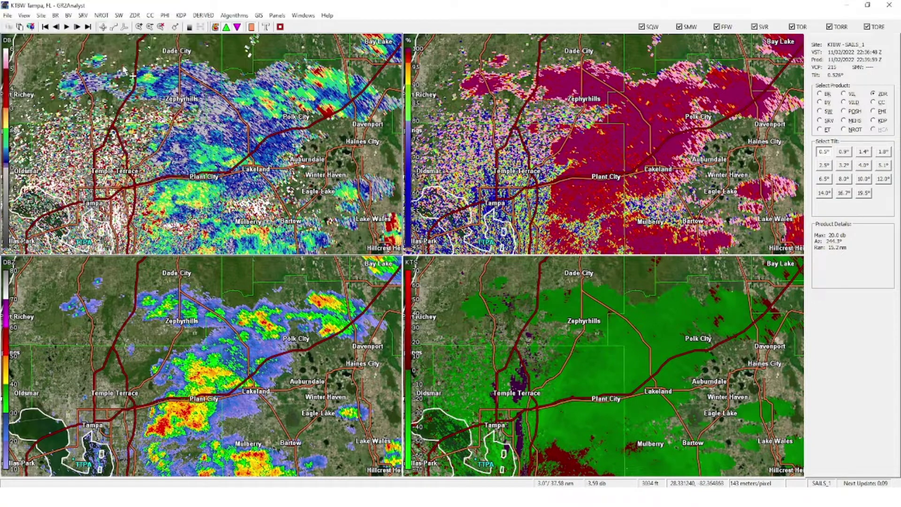